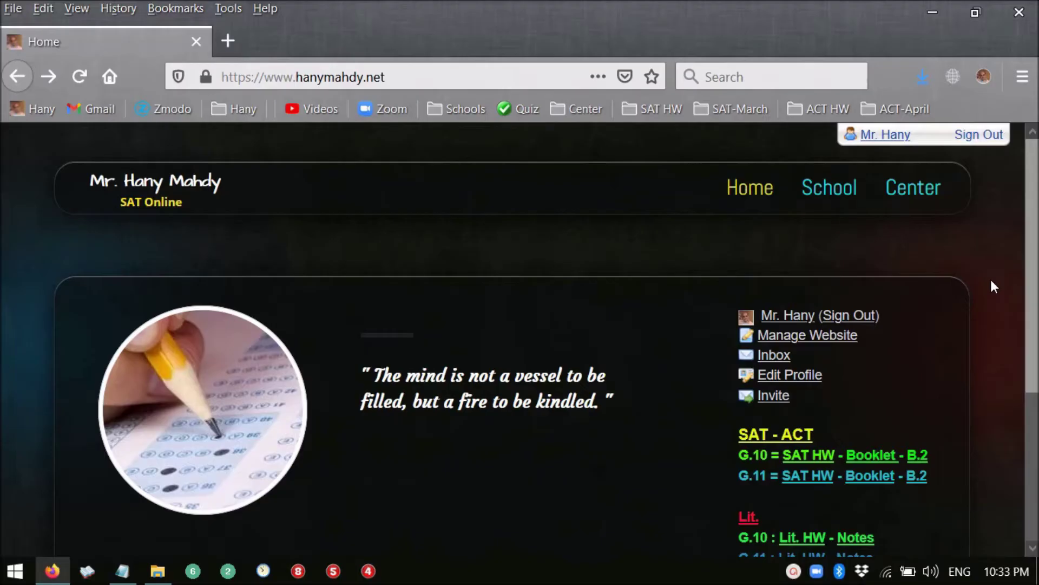
# - Load est.moe.gov.eg in Firefox to reach the Egyptian Scholastic Test registration site
pyautogui.click(432, 77)
pyautogui.write('est.')
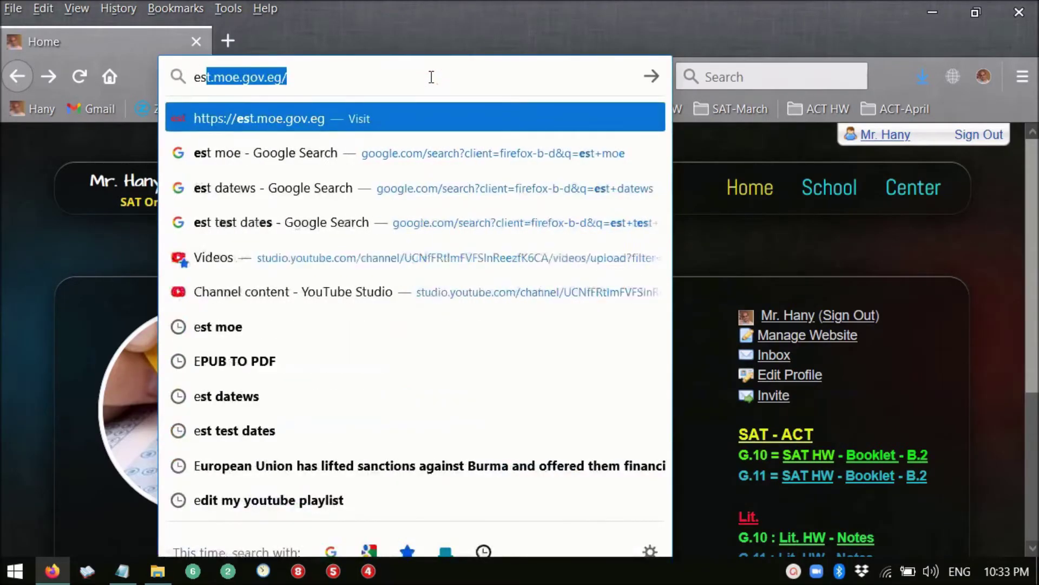
pyautogui.write('moe.g')
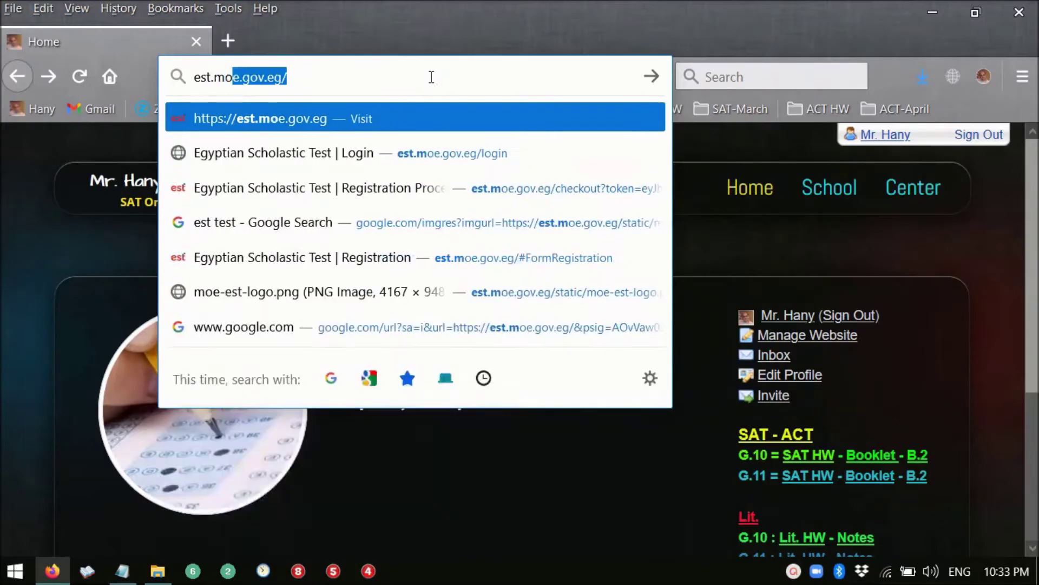
pyautogui.write('ov.eg')
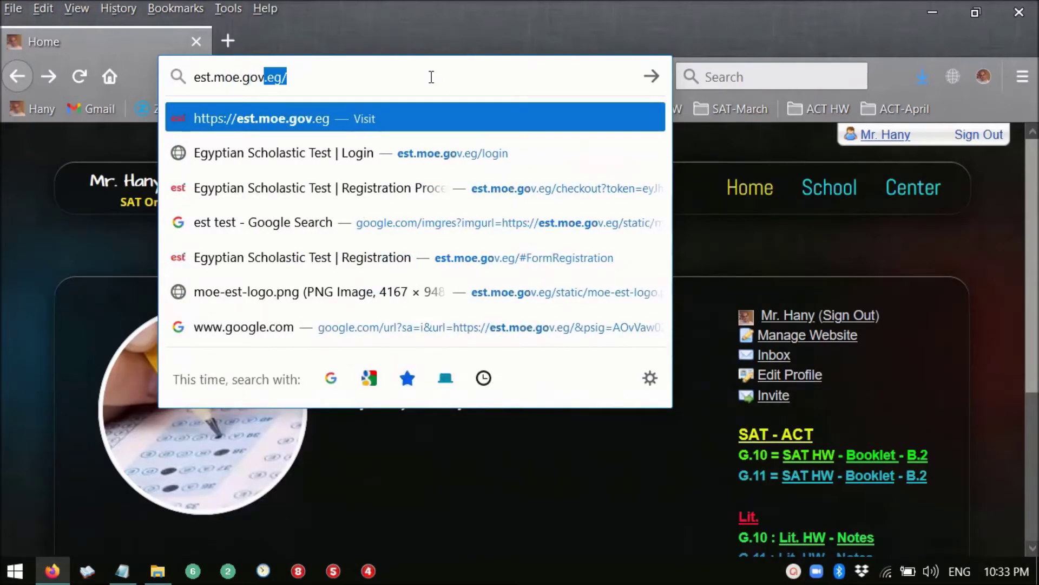
pyautogui.press('Return')
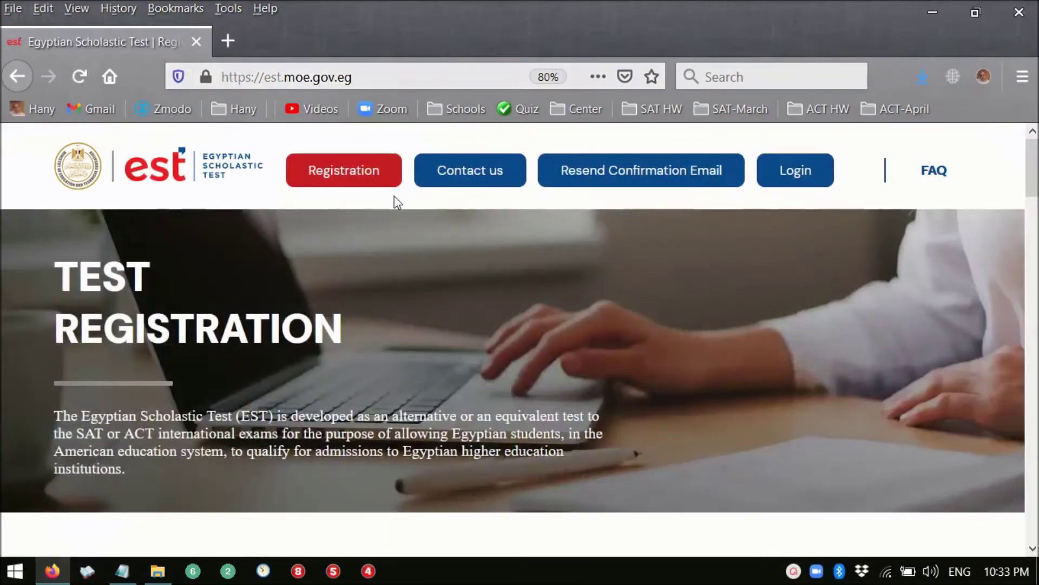
# - Jump to the Registration form and put the cursor in the Full Name in English field
pyautogui.click(323, 190)
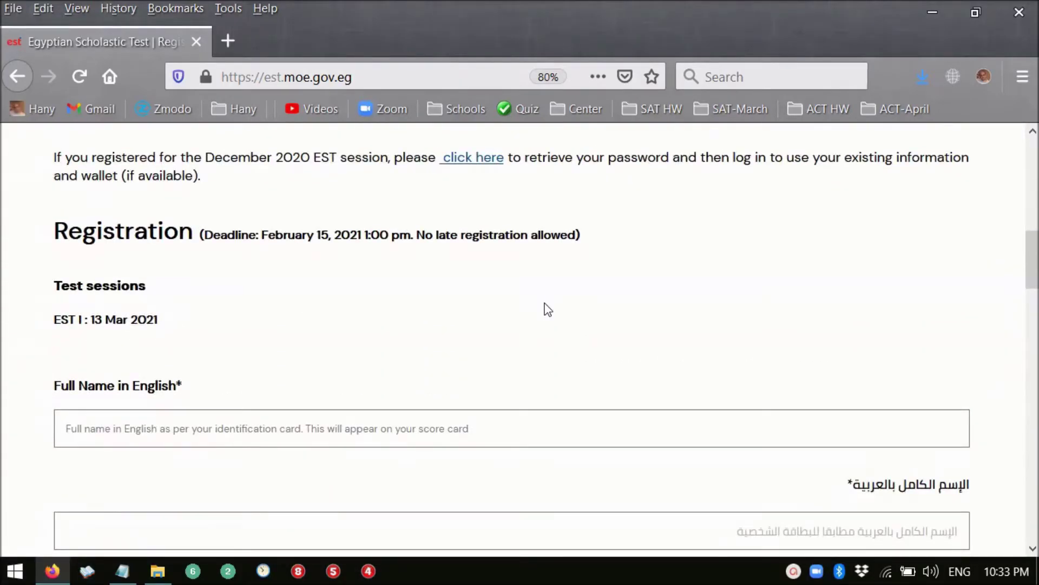
pyautogui.scroll(-1, 548, 309)
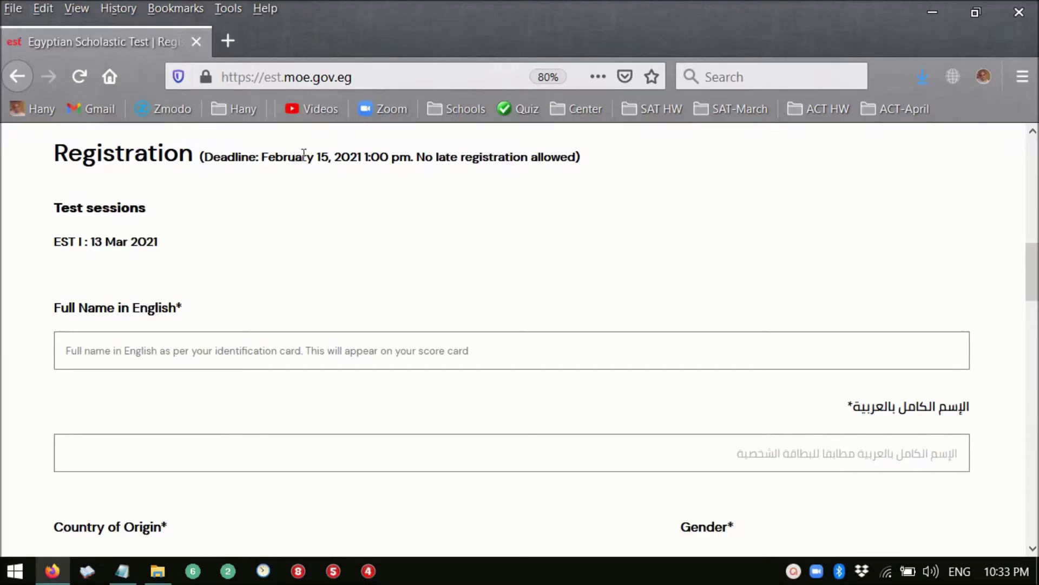
pyautogui.scroll(-3, 386, 174)
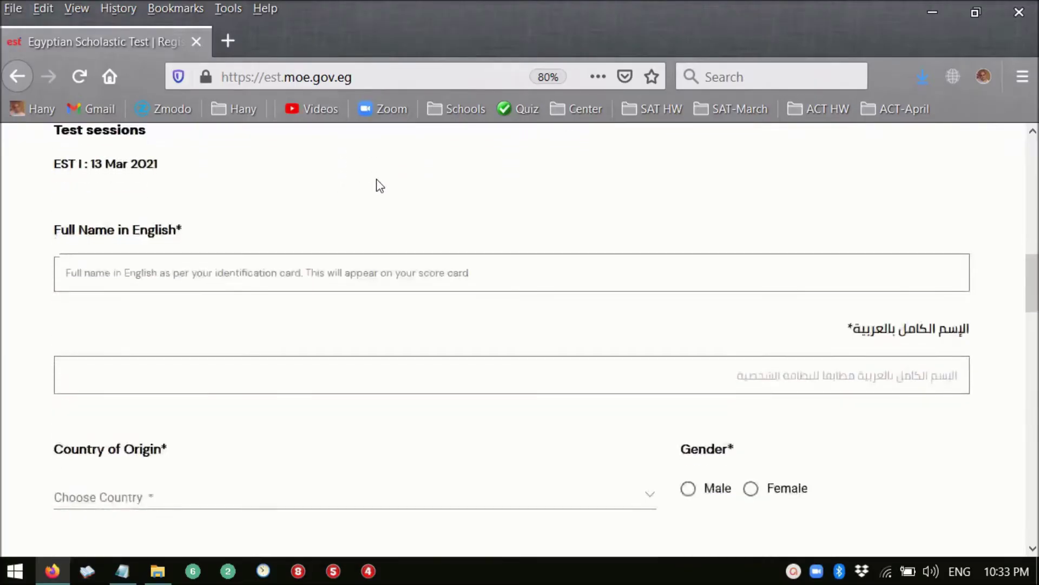
pyautogui.click(271, 267)
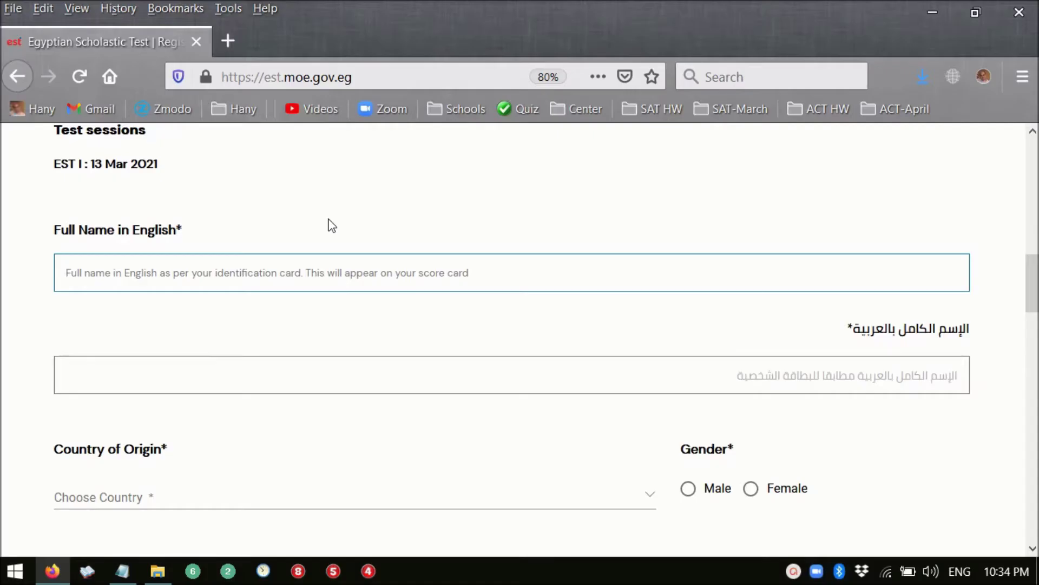
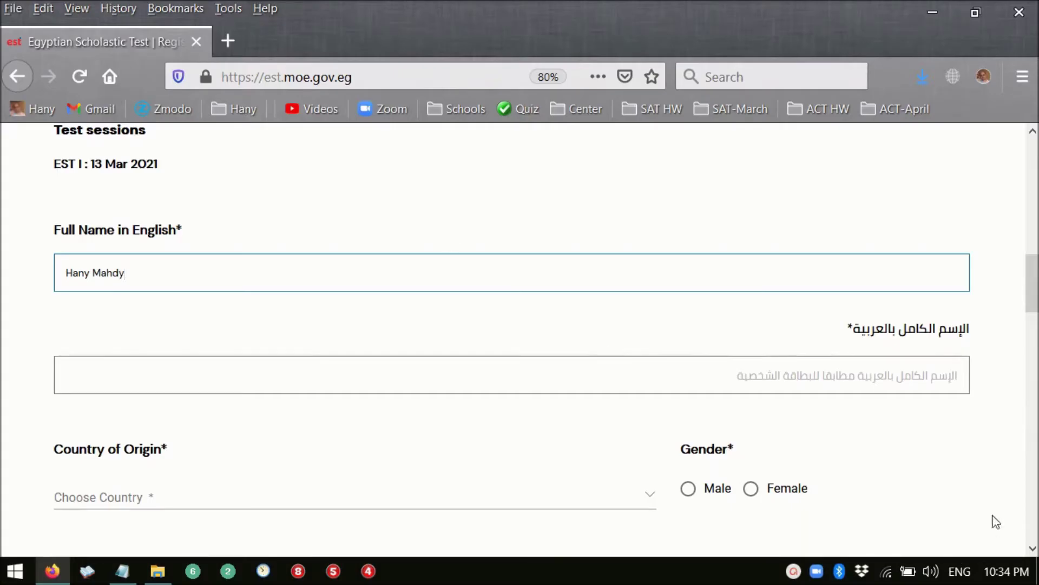
# - Enter the student's full name in English, then in Arabic using the Arabic keyboard
pyautogui.click(914, 374)
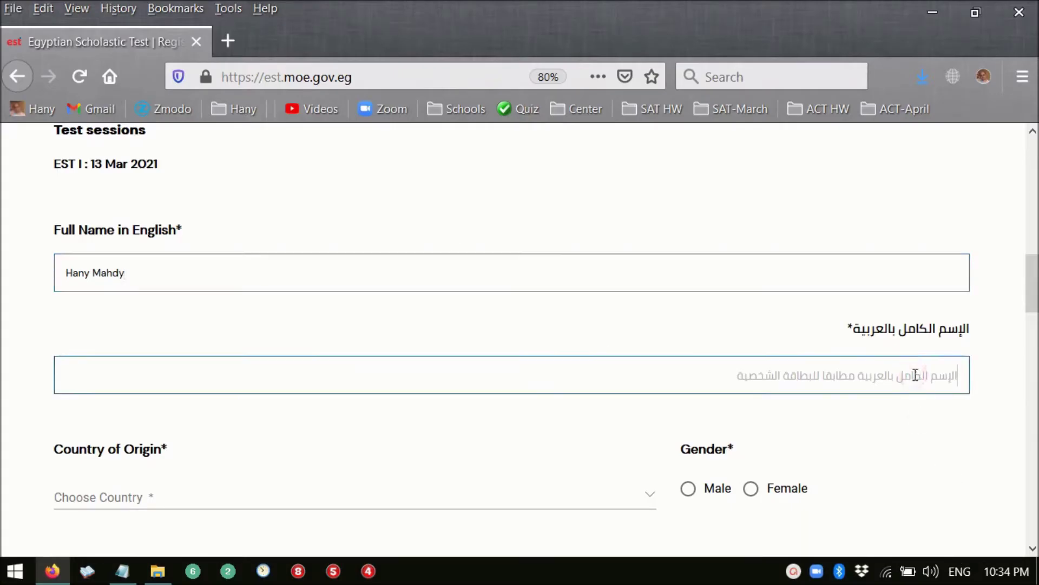
pyautogui.hotkey('alt', 'shift')
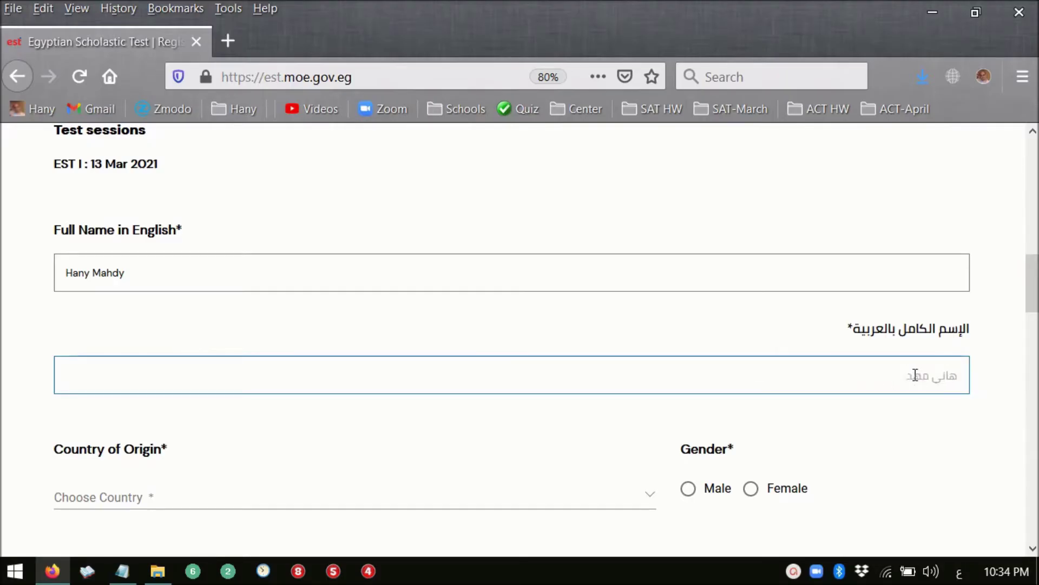
pyautogui.scroll(-3, 886, 402)
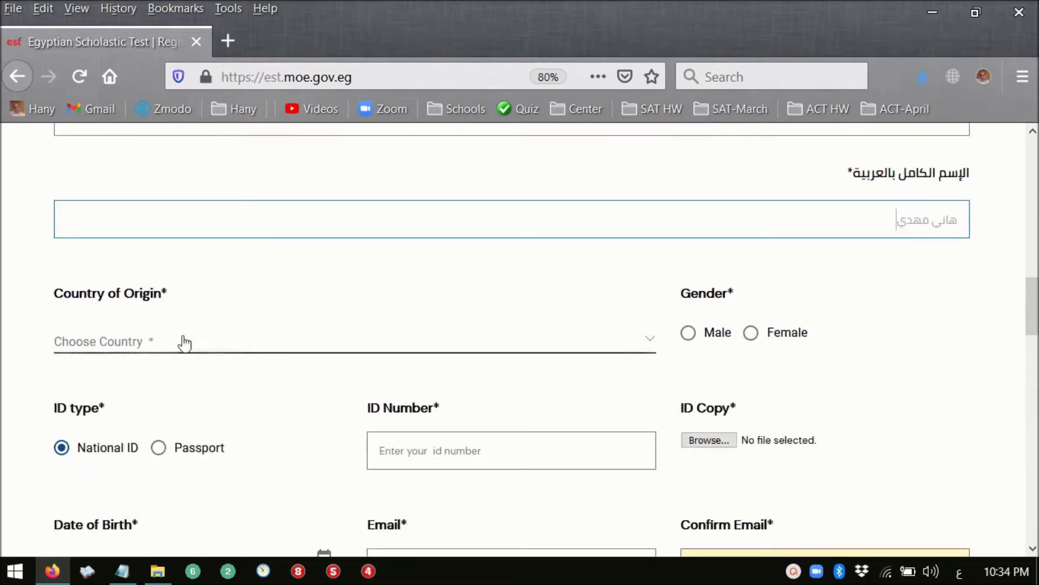
# - Set Country of Origin to Egypt and Gender to Male
pyautogui.click(165, 342)
pyautogui.click(135, 377)
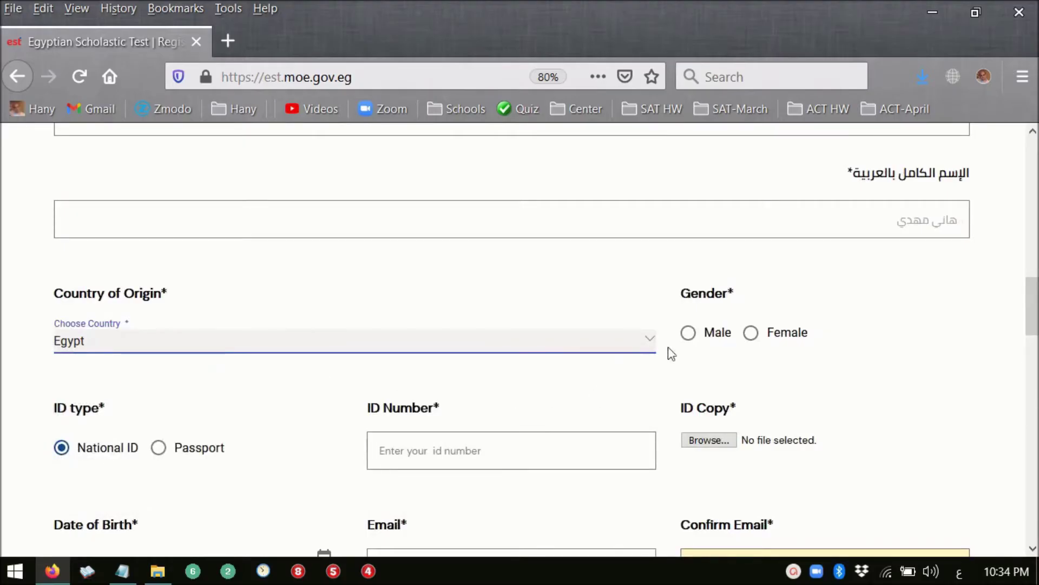
pyautogui.click(688, 334)
# - Enter the student's national ID number in the ID Number field
pyautogui.scroll(-3, 364, 310)
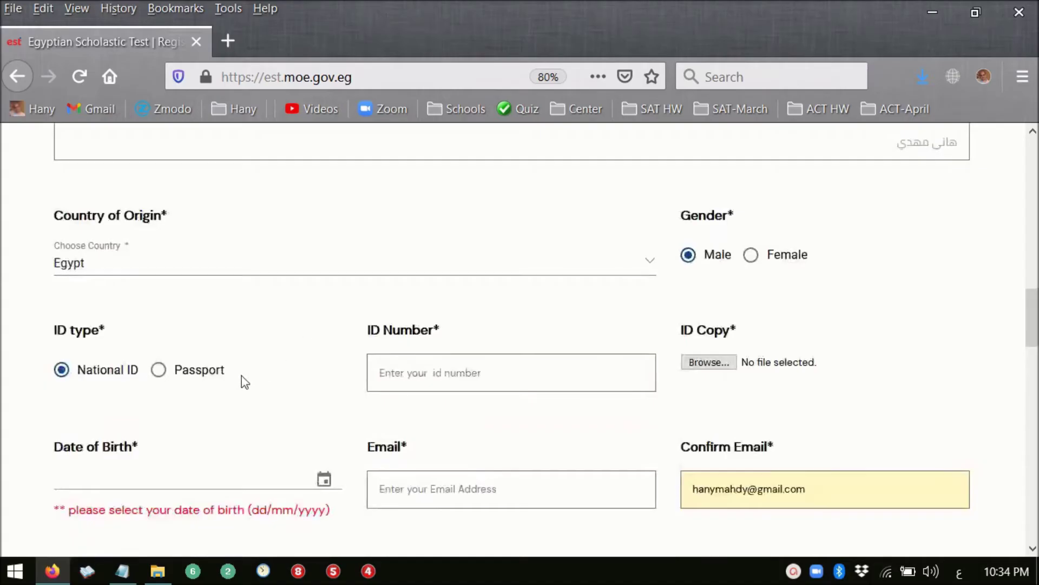
pyautogui.scroll(-3, 242, 375)
pyautogui.press('Tab')
pyautogui.press('Tab')
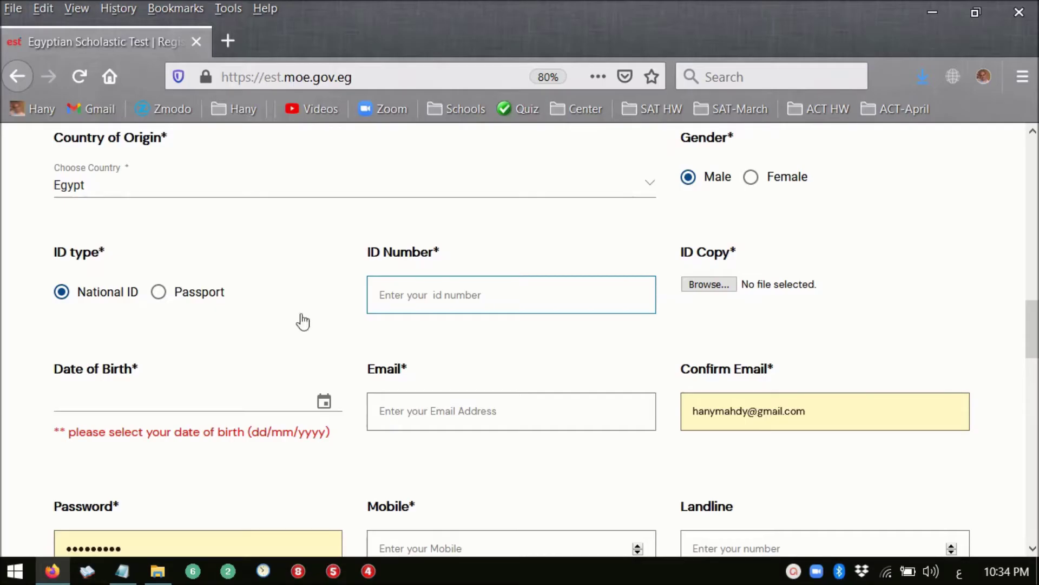
pyautogui.click(429, 297)
pyautogui.write('1')
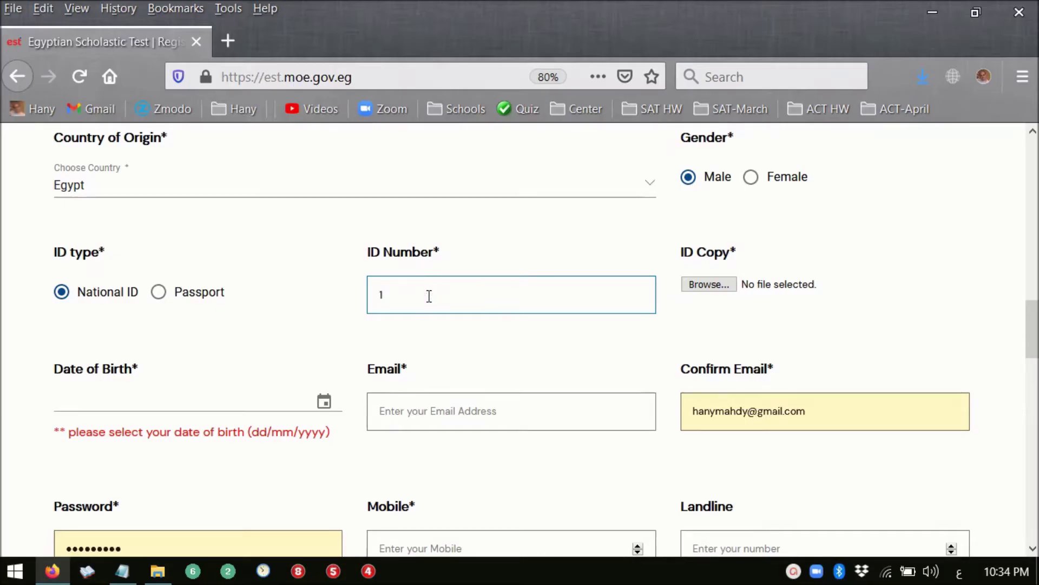
pyautogui.write('11111111111111111111111')
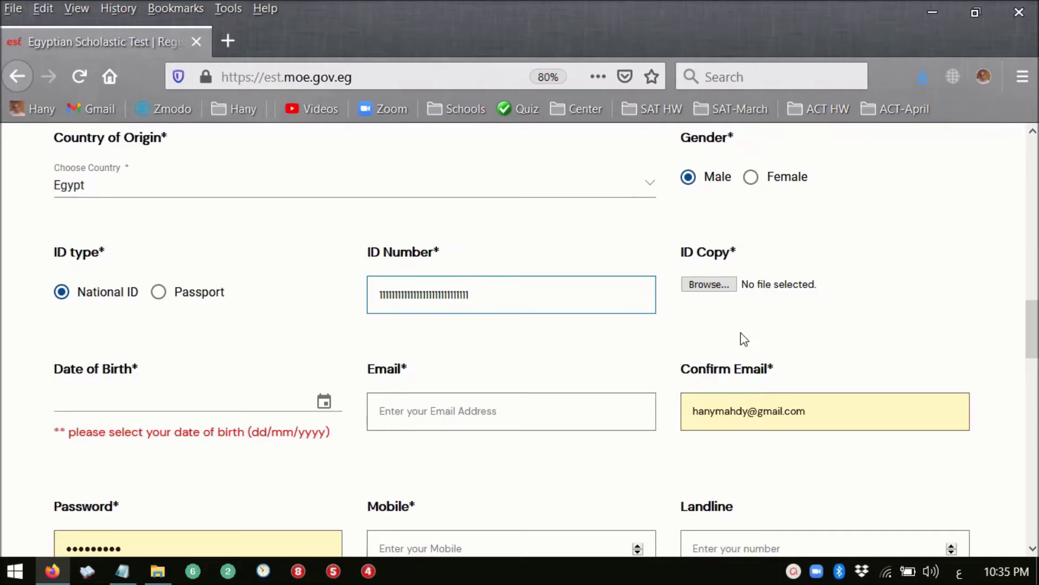
# - Attach ID.jpg as the ID Copy file
pyautogui.click(707, 284)
pyautogui.doubleClick(433, 169)
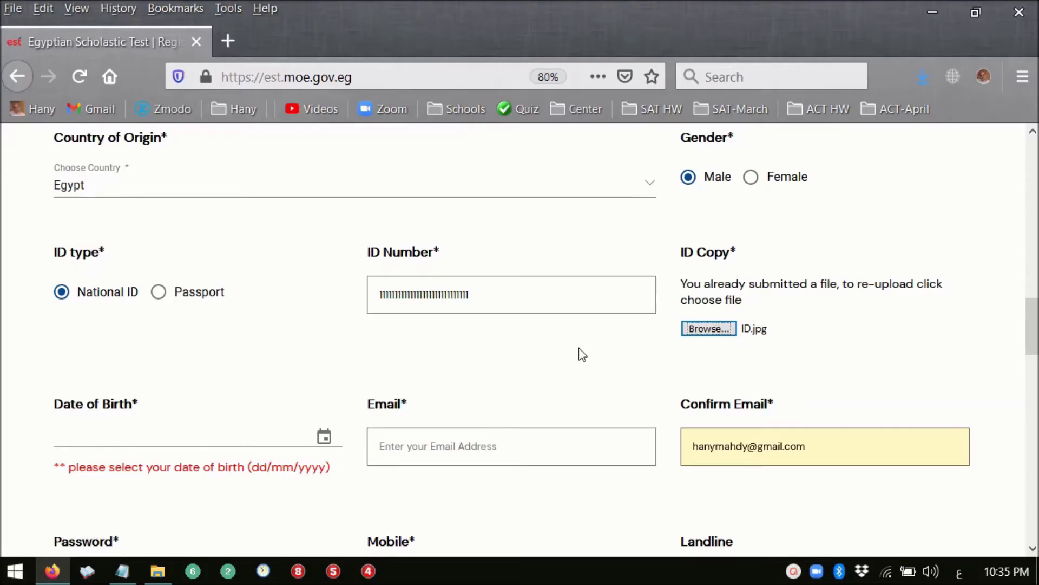
pyautogui.scroll(-2, 579, 349)
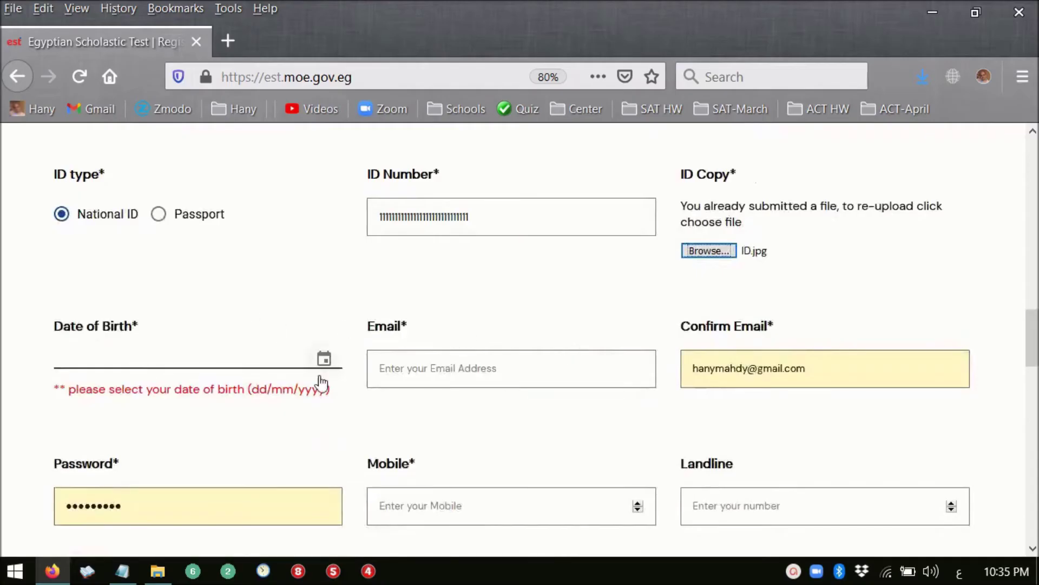
# - Pick 1 May 2000 in the calendar so Date of Birth reads 01/05/2000
pyautogui.click(324, 360)
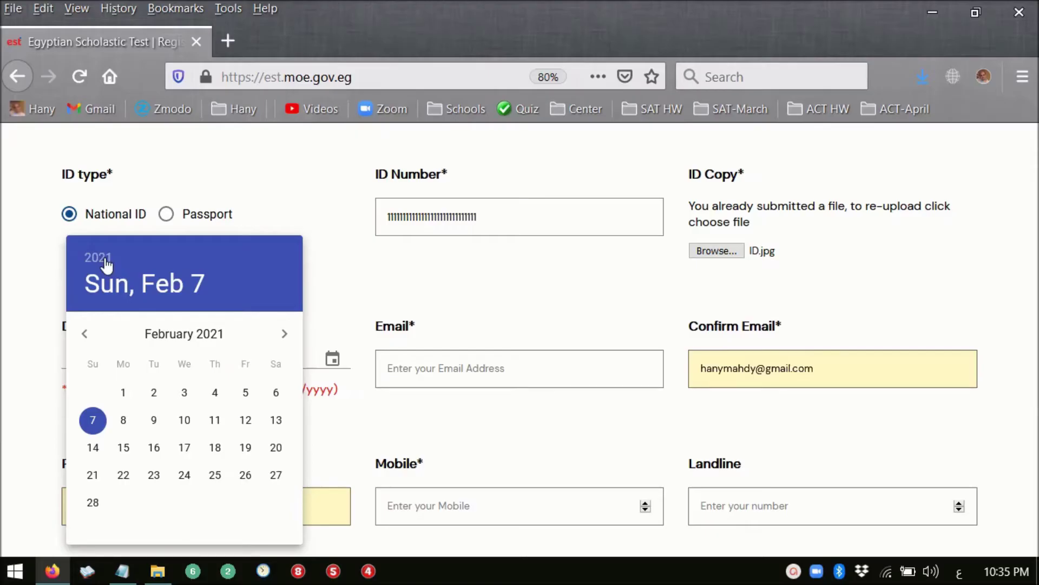
pyautogui.click(106, 266)
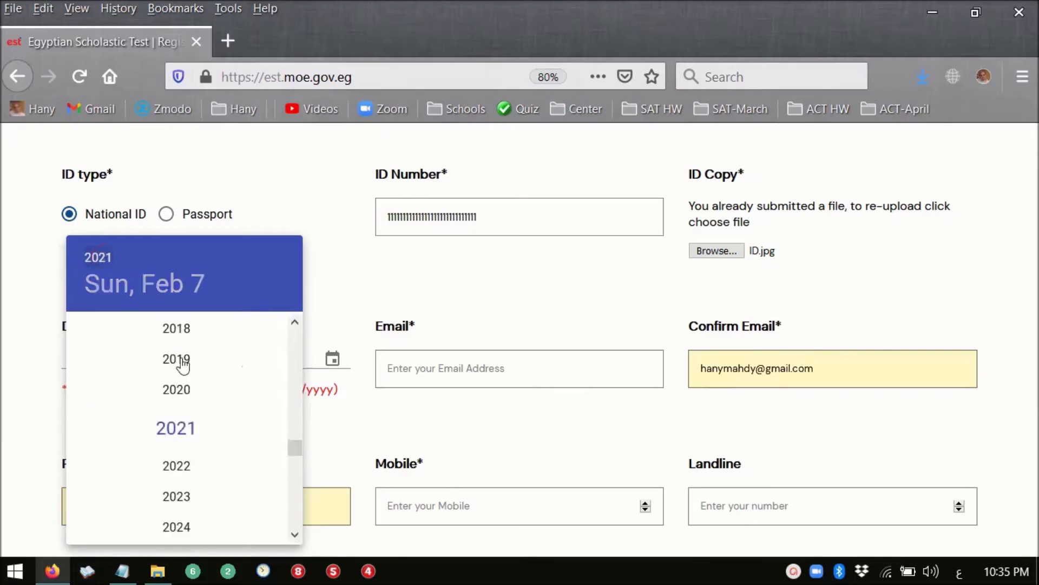
pyautogui.scroll(8, 209, 404)
pyautogui.scroll(3, 209, 403)
pyautogui.click(179, 361)
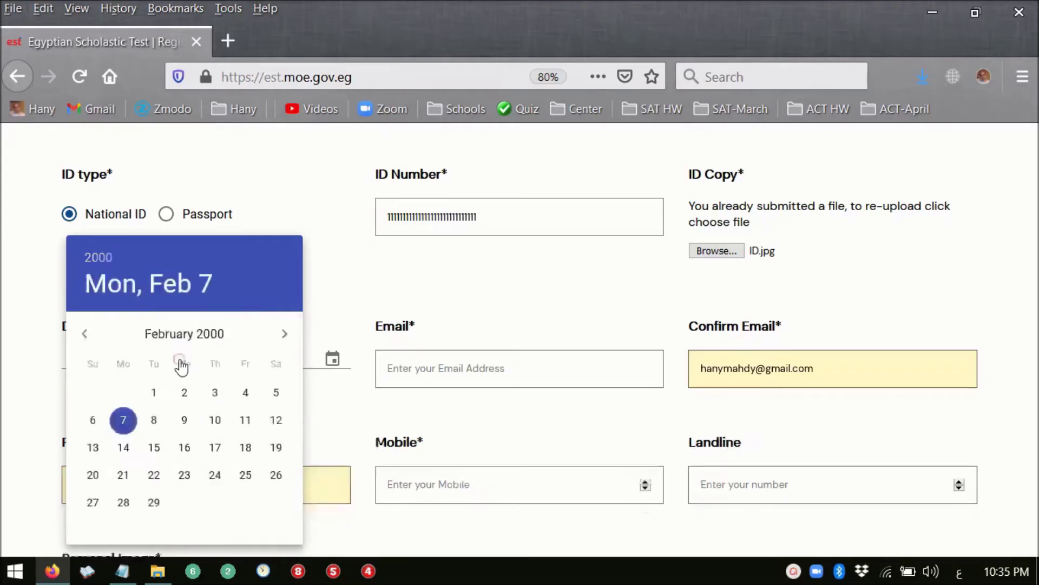
pyautogui.click(284, 333)
pyautogui.click(284, 334)
pyautogui.click(285, 333)
pyautogui.click(125, 392)
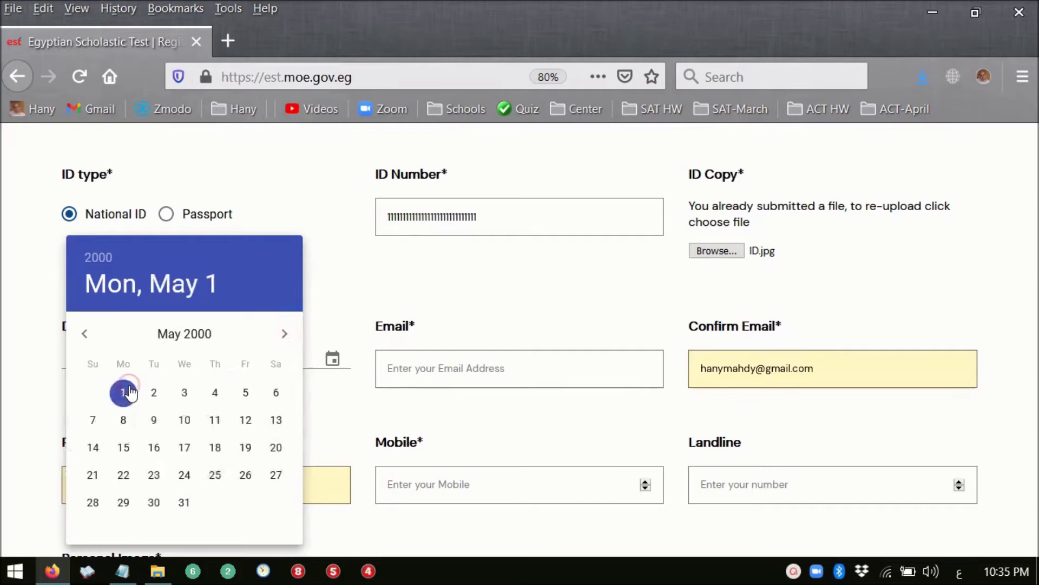
pyautogui.click(357, 278)
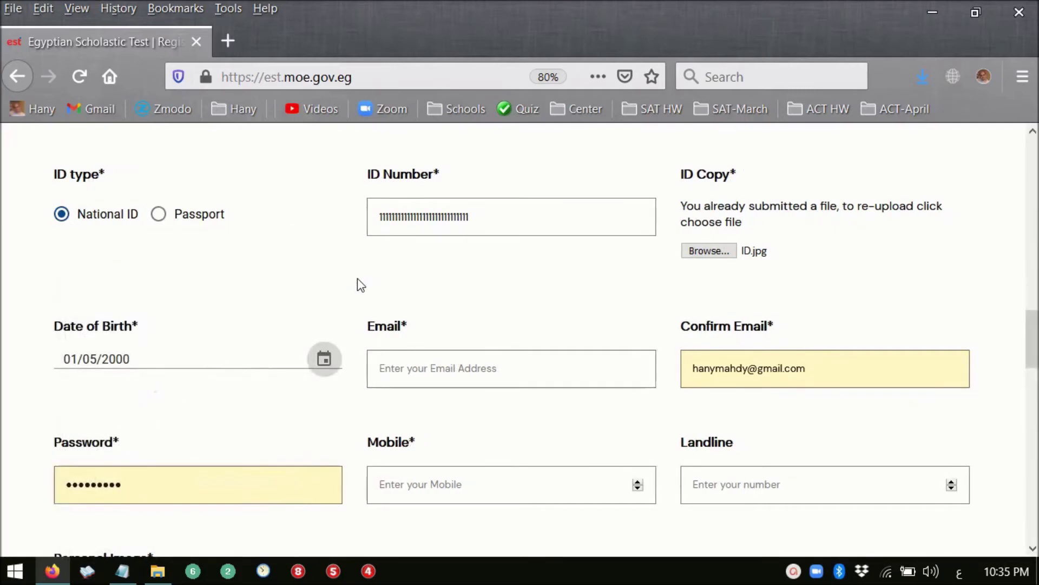
pyautogui.scroll(-2, 359, 283)
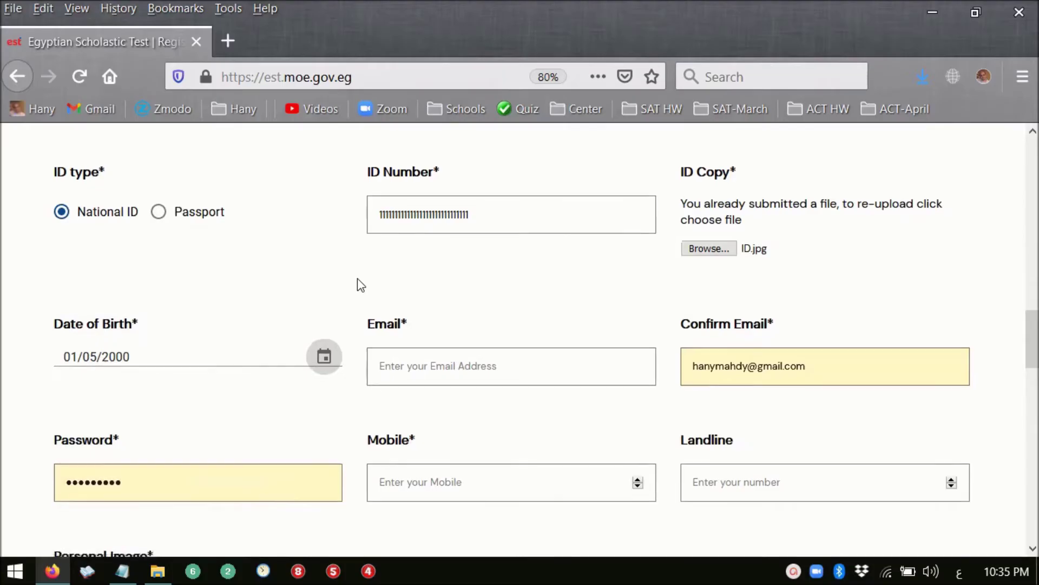
# - Enter a new outlook.com e-mail address in Email and Confirm Email, then select the saved password
pyautogui.click(411, 286)
pyautogui.click(468, 293)
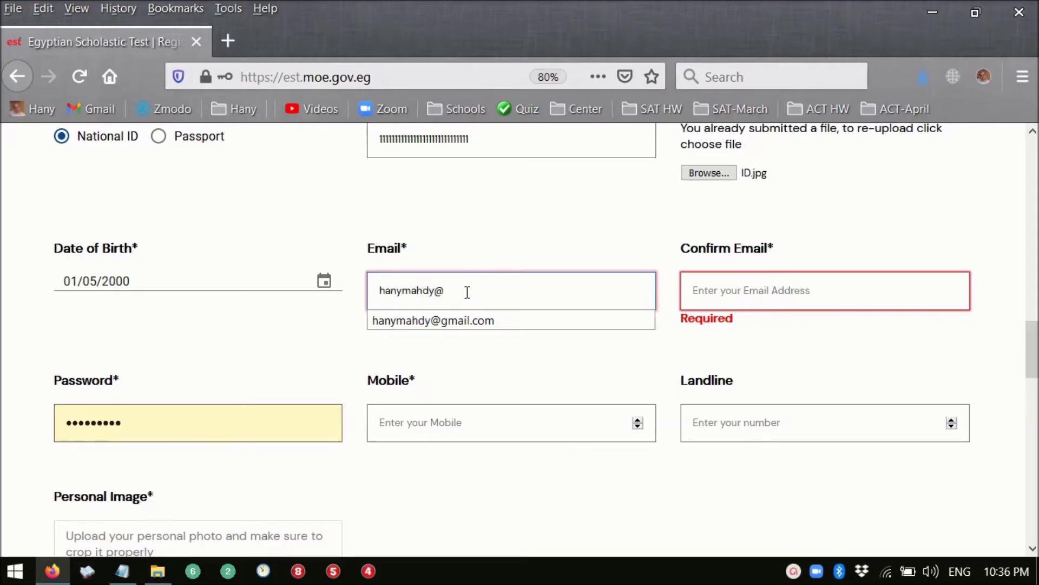
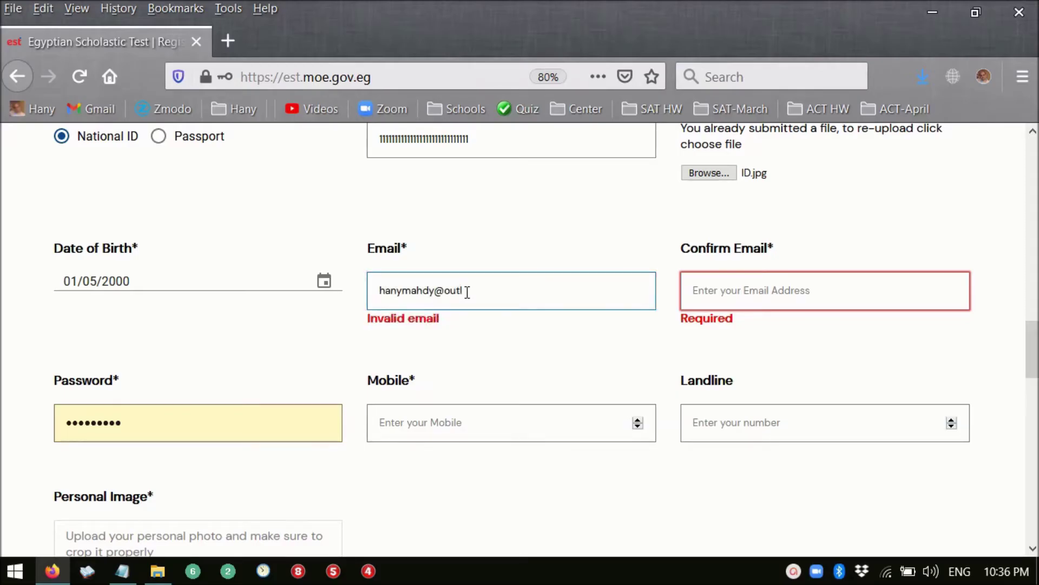
pyautogui.click(743, 292)
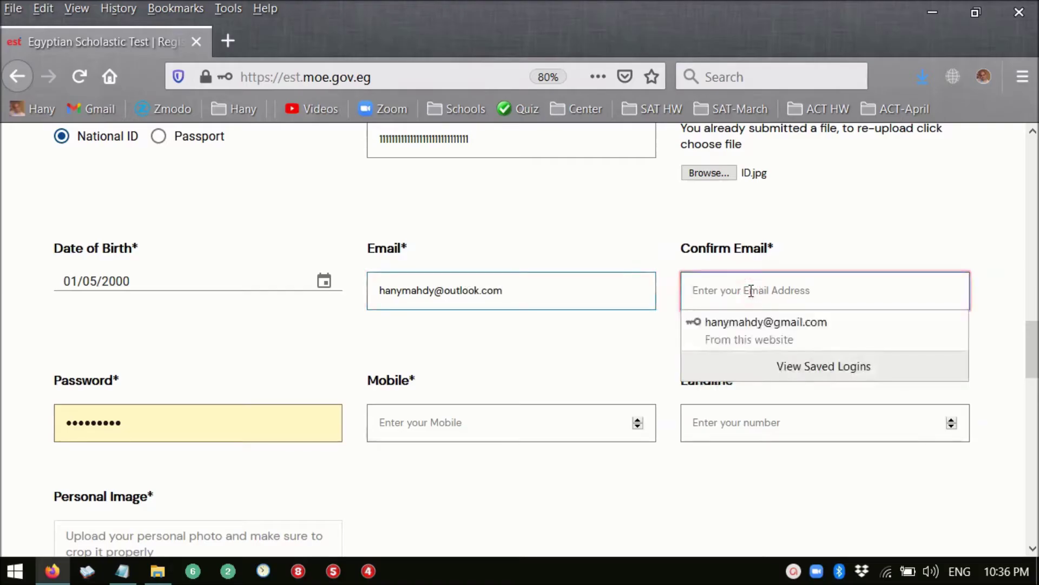
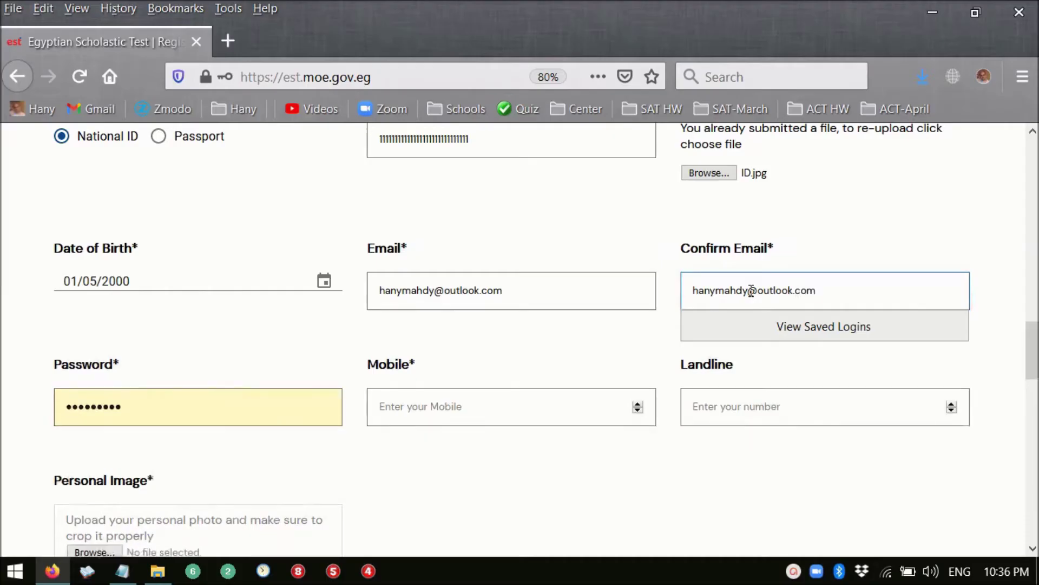
pyautogui.click(277, 375)
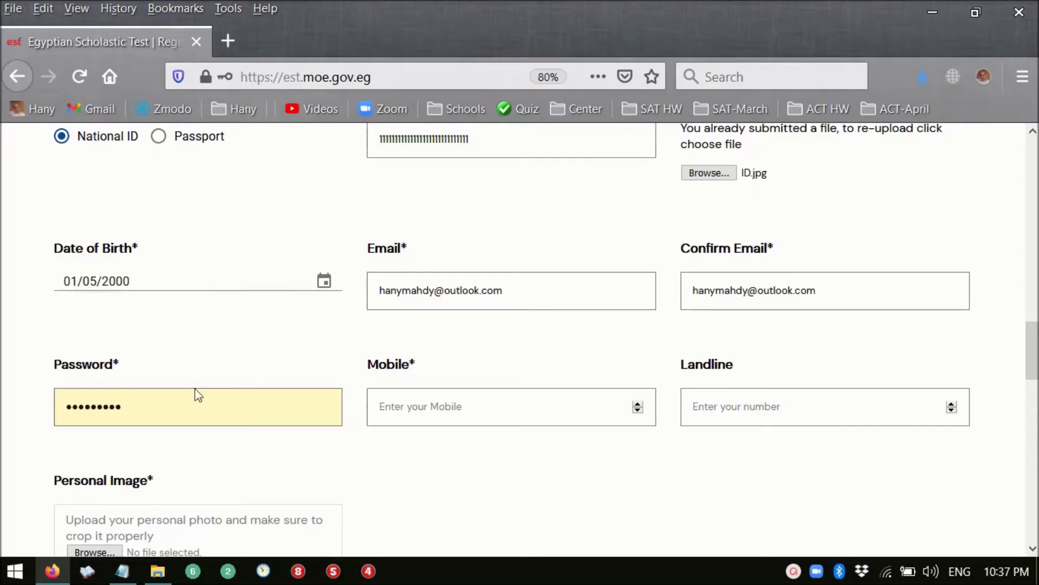
pyautogui.scroll(-3, 210, 426)
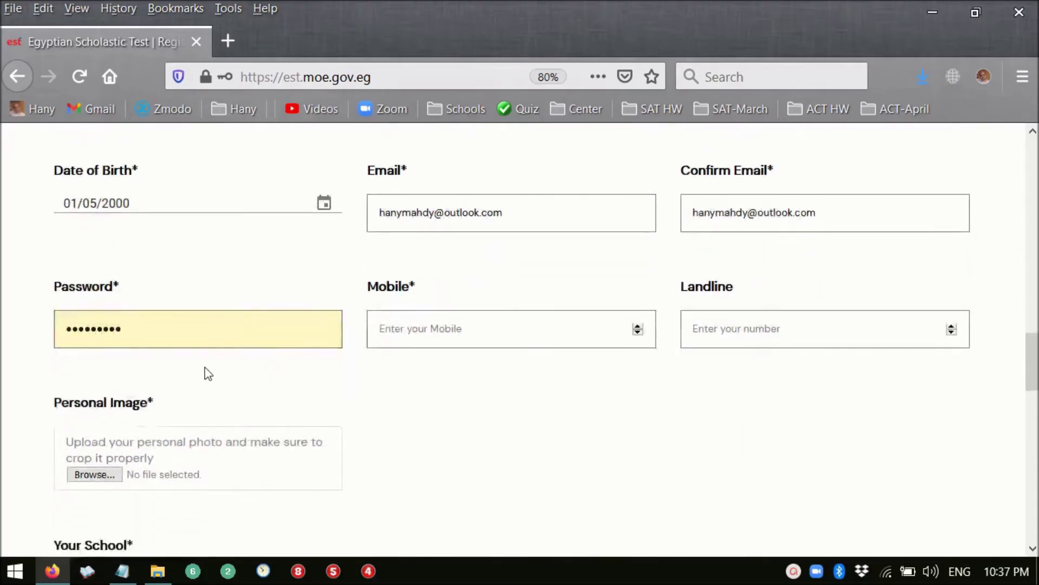
pyautogui.doubleClick(177, 331)
# - Type a new account password and fill in the mobile phone number
pyautogui.write('•')
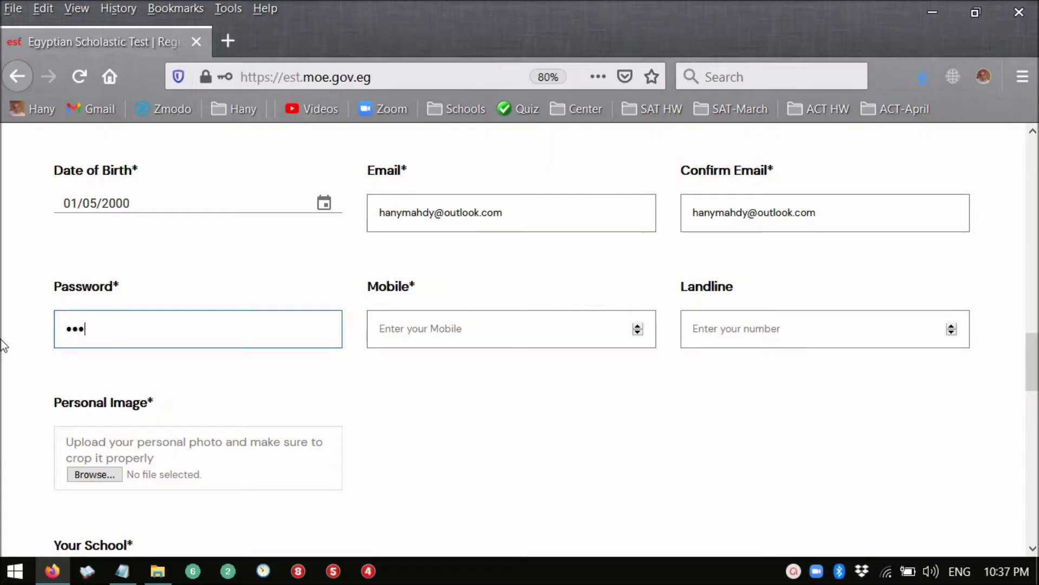
pyautogui.write('••••••')
pyautogui.click(411, 329)
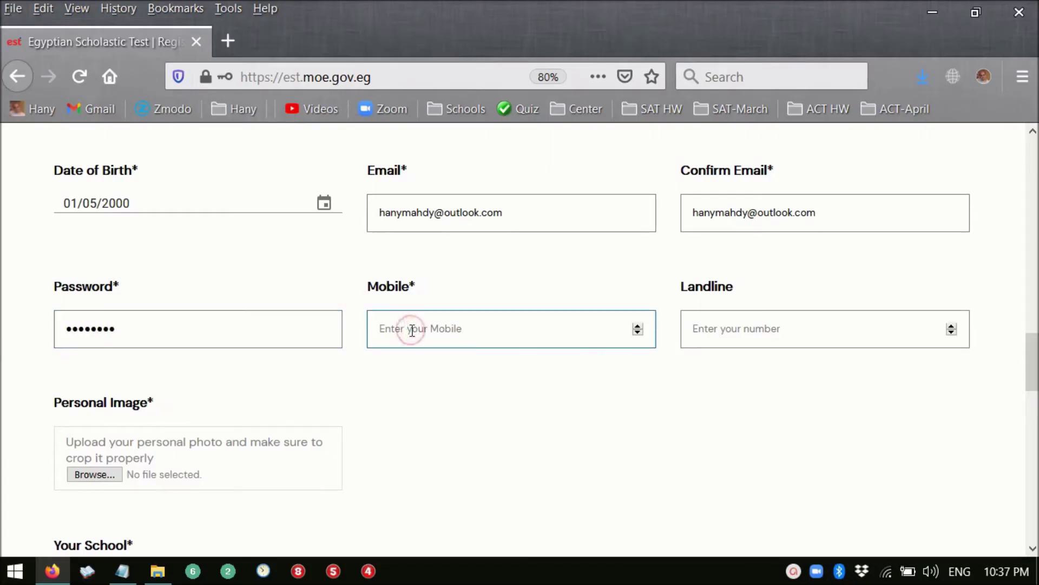
pyautogui.write('011111111111111111111')
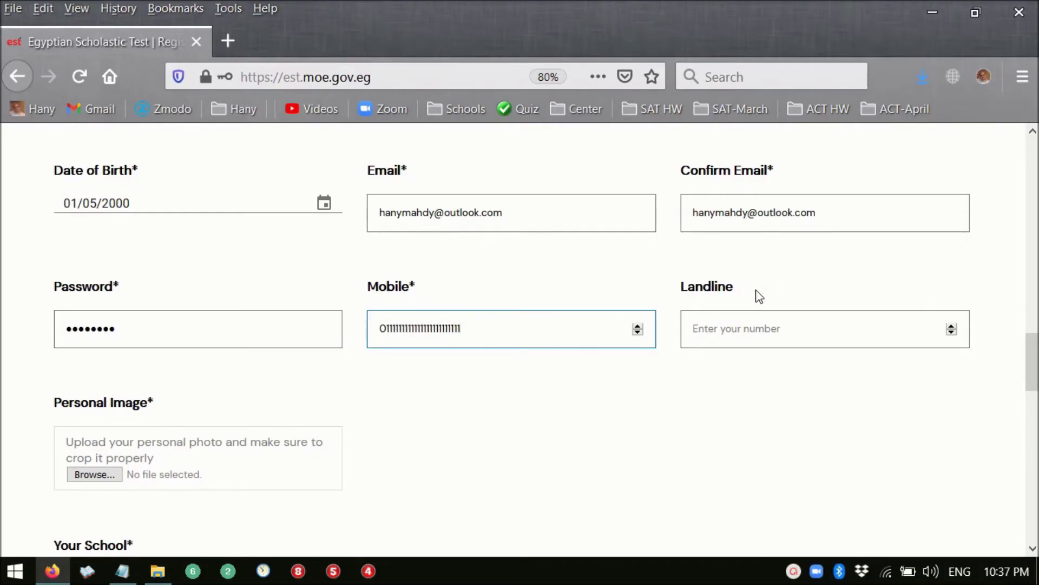
pyautogui.scroll(-3, 701, 401)
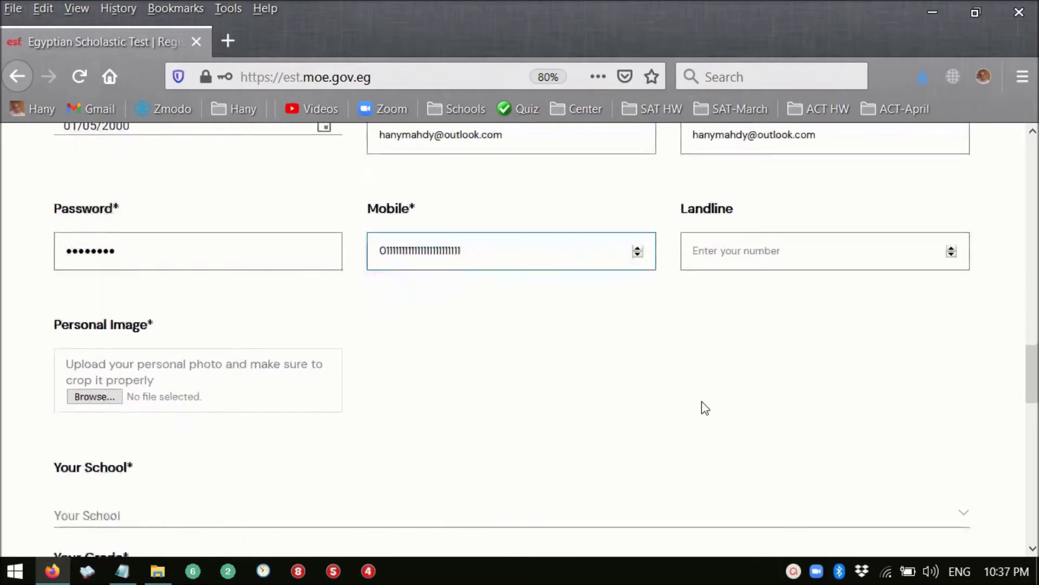
pyautogui.scroll(-1, 689, 399)
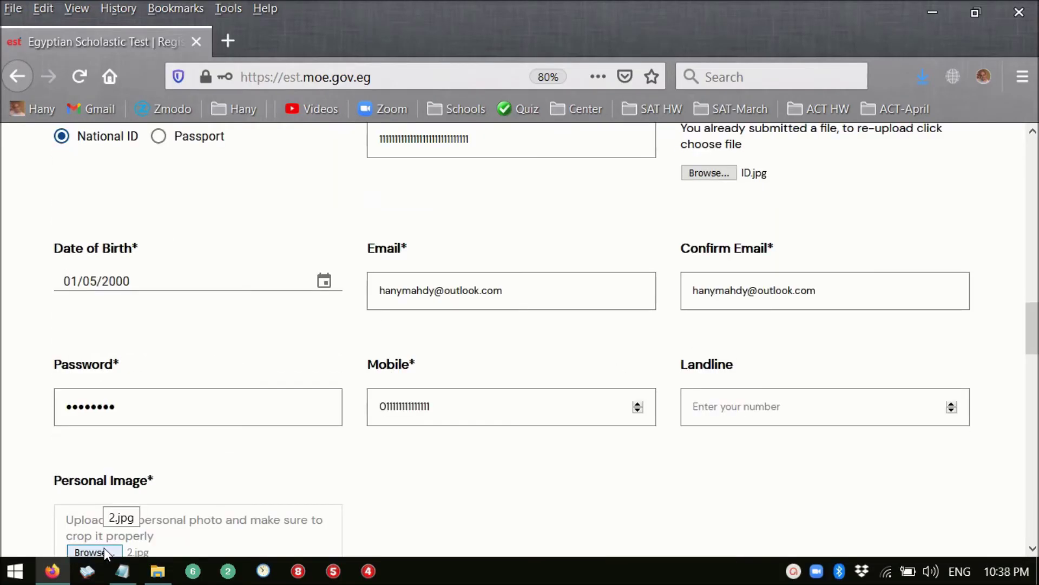
# - Upload 2.jpg as the Personal Image and crop it to frame the face
pyautogui.click(104, 548)
pyautogui.doubleClick(326, 150)
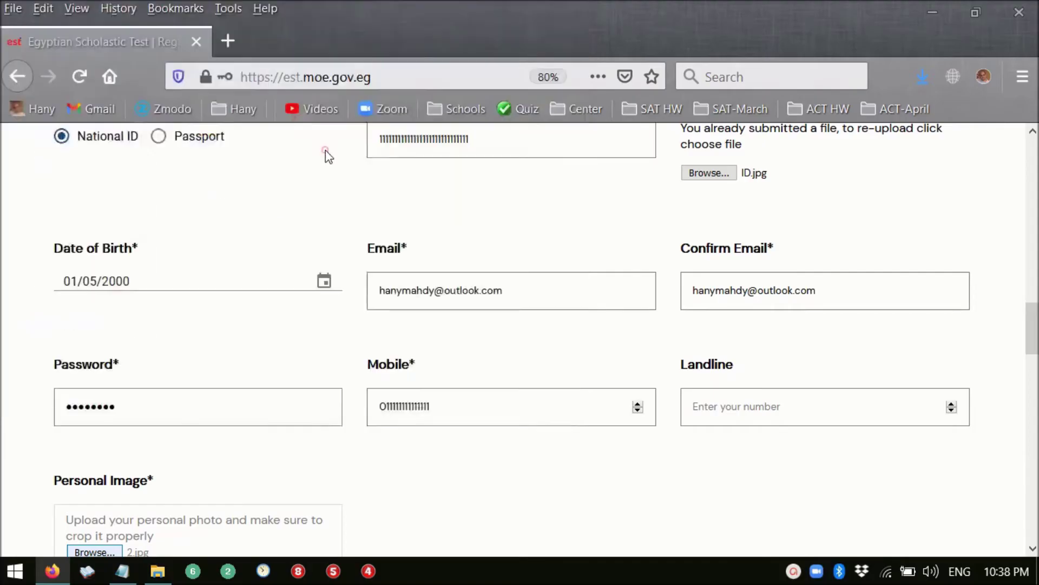
pyautogui.scroll(-3, 412, 385)
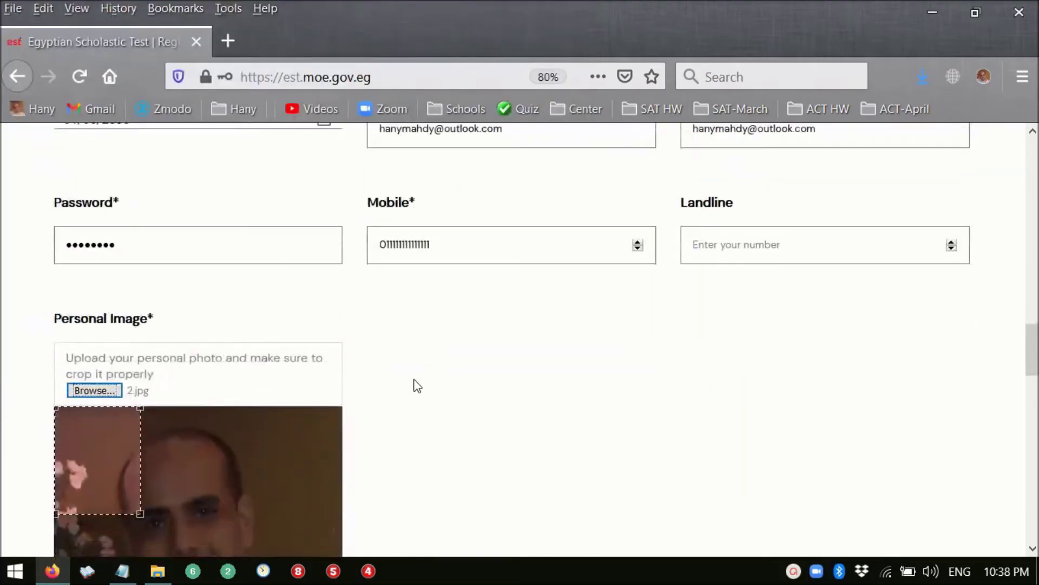
pyautogui.scroll(-5, 418, 386)
pyautogui.moveTo(141, 208); pyautogui.dragTo(301, 330)
pyautogui.moveTo(215, 303); pyautogui.dragTo(205, 341)
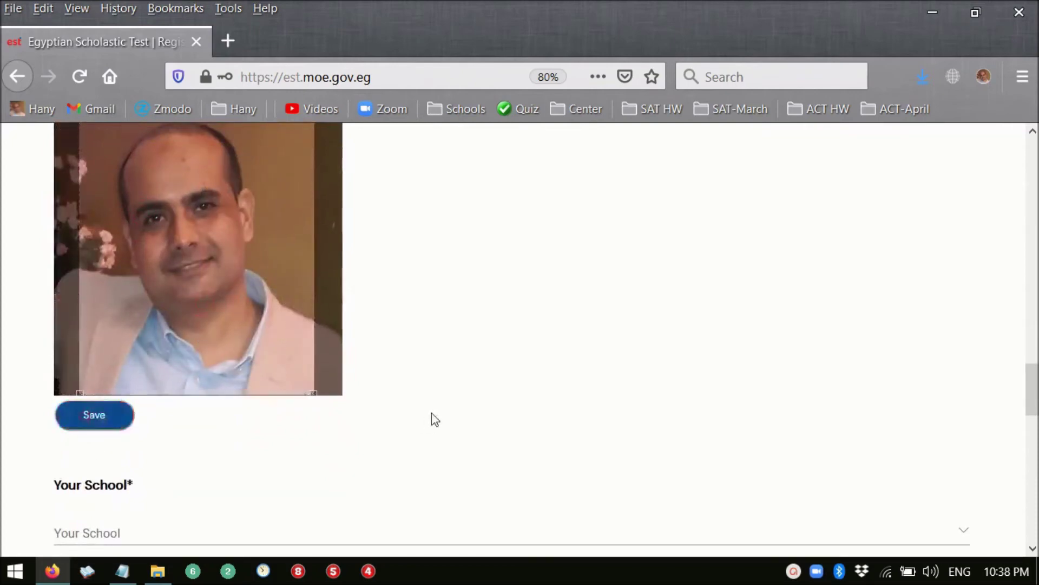
pyautogui.scroll(-5, 458, 411)
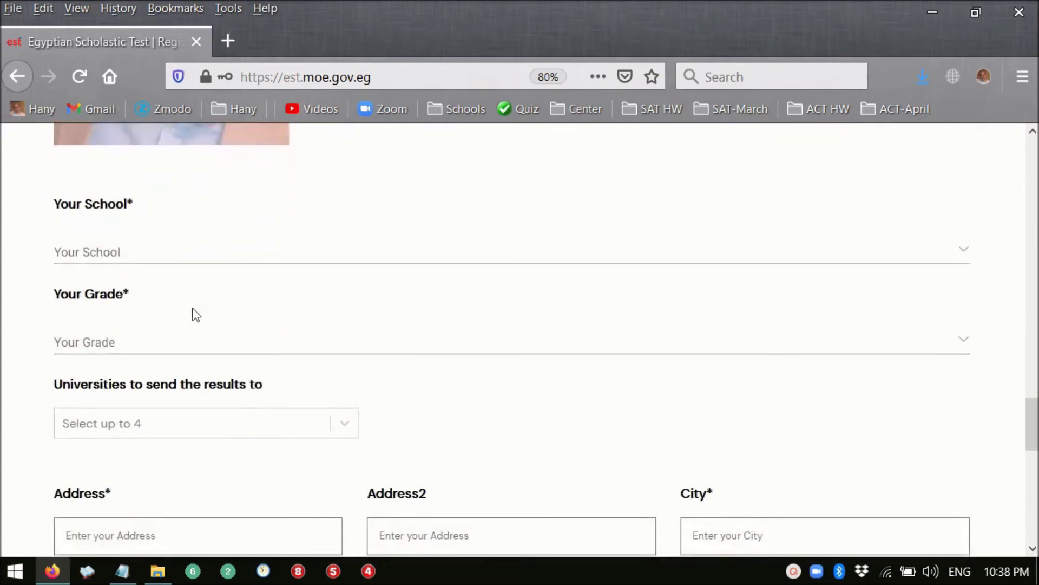
# - Choose Sakkara International School Maadi as the school
pyautogui.click(134, 255)
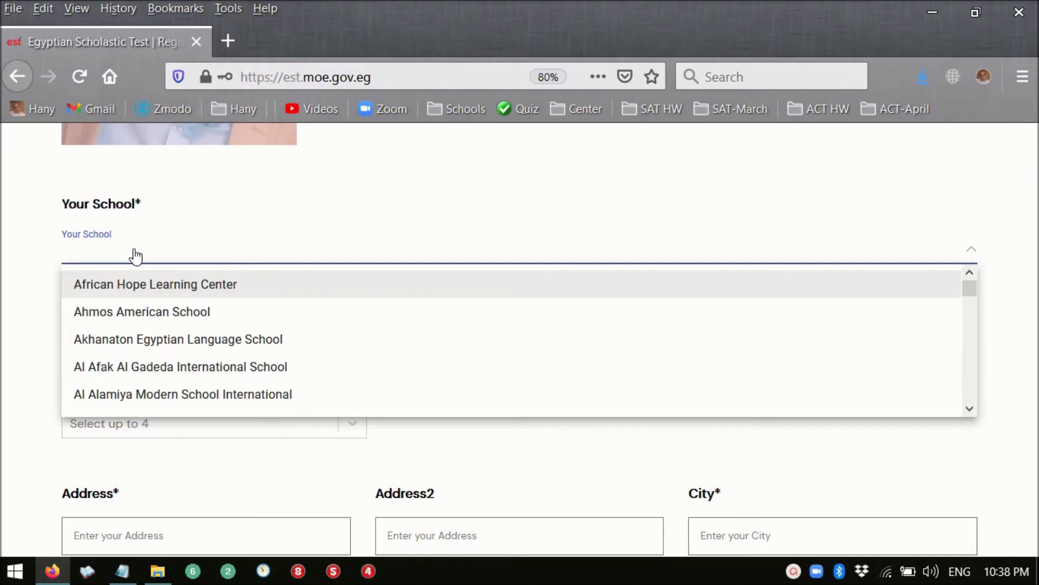
pyautogui.press('s')
pyautogui.scroll(-2, 201, 355)
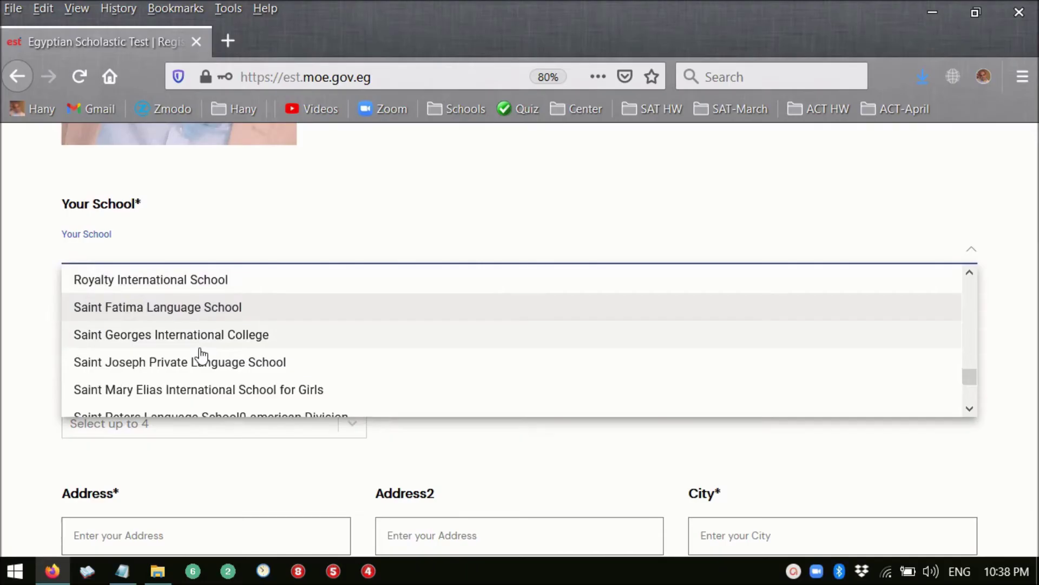
pyautogui.scroll(-2, 200, 355)
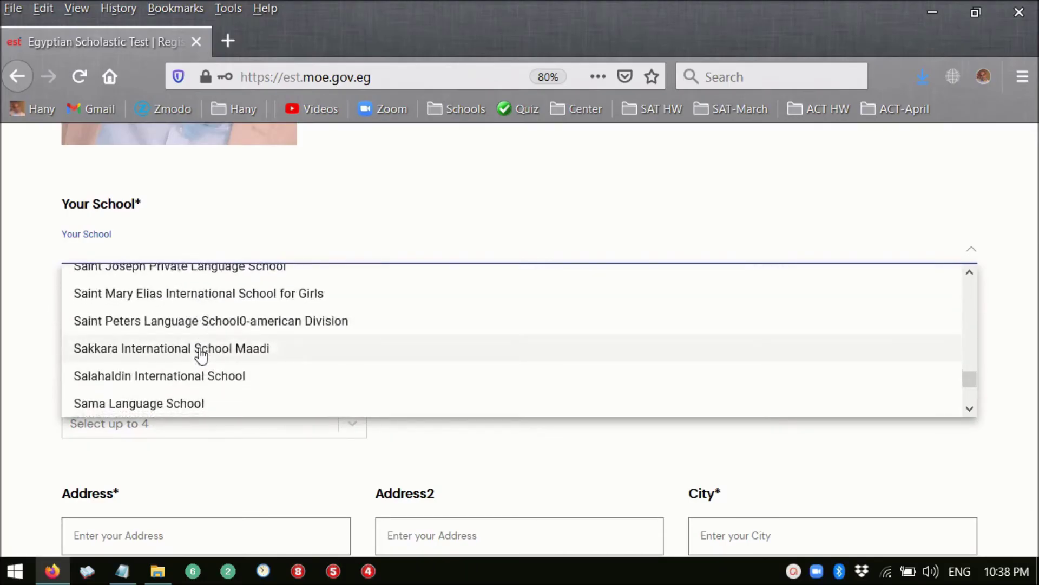
pyautogui.click(202, 349)
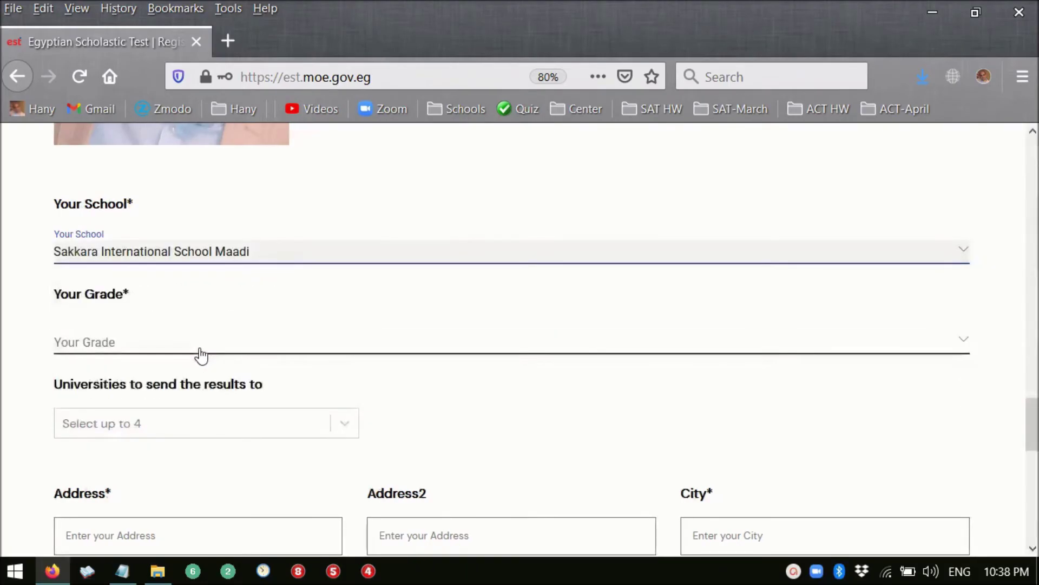
# - Set Your Grade to Grade 10
pyautogui.click(200, 351)
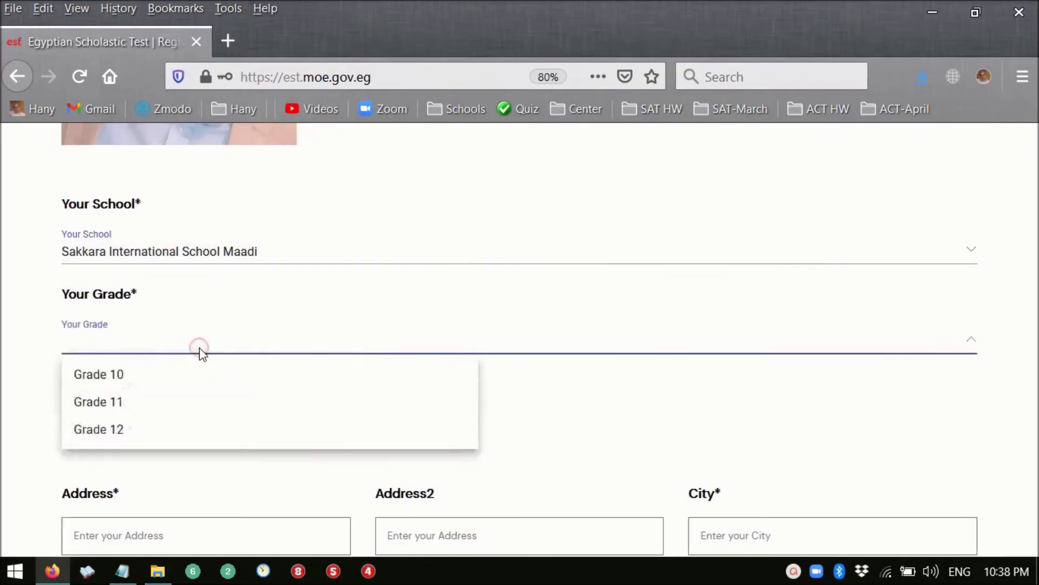
pyautogui.click(181, 374)
pyautogui.scroll(-3, 184, 371)
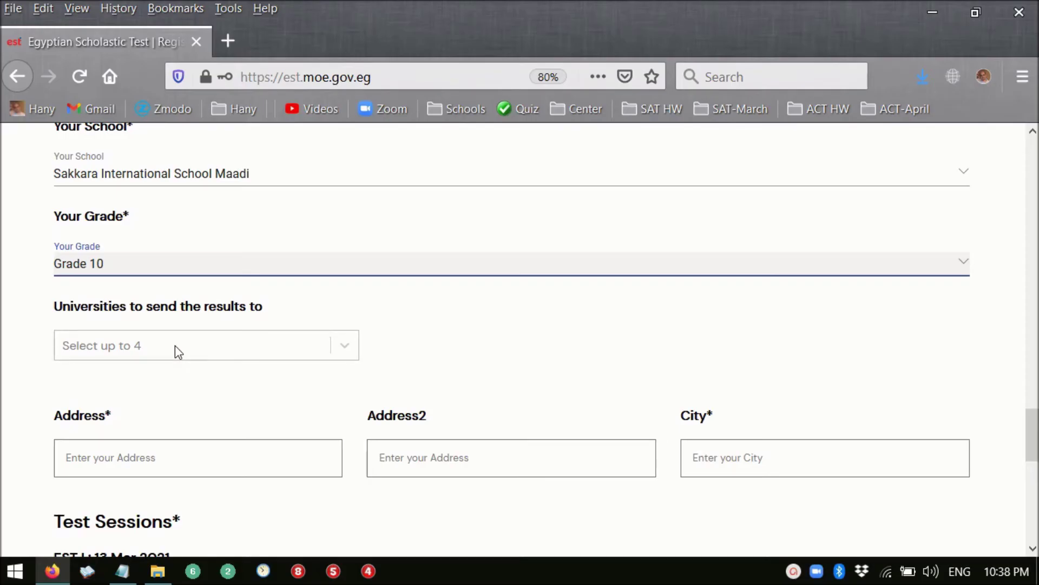
# - Add Cairo University and Ain Shams University as results recipients
pyautogui.click(174, 346)
pyautogui.click(175, 345)
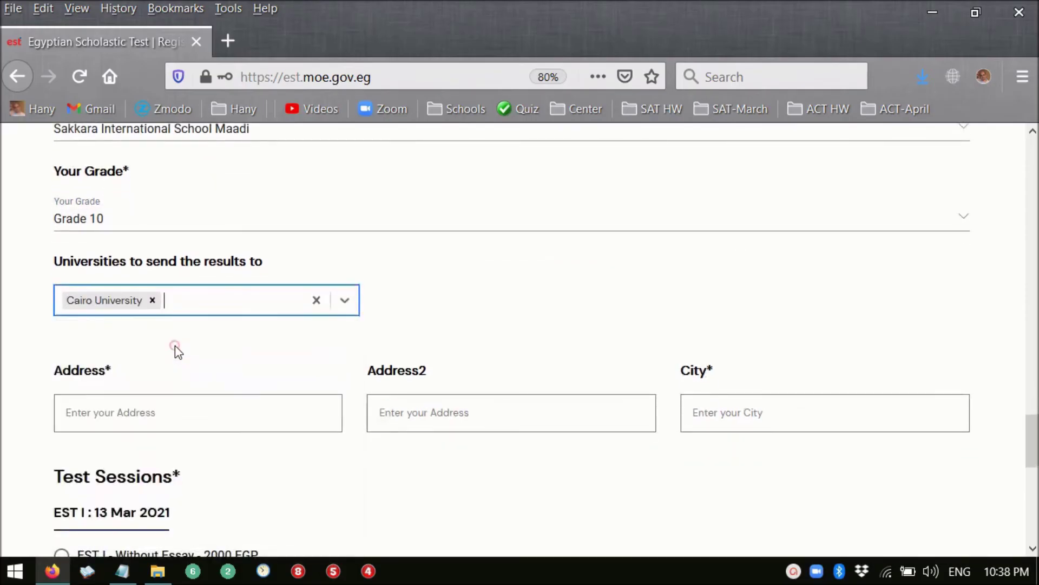
pyautogui.write('a')
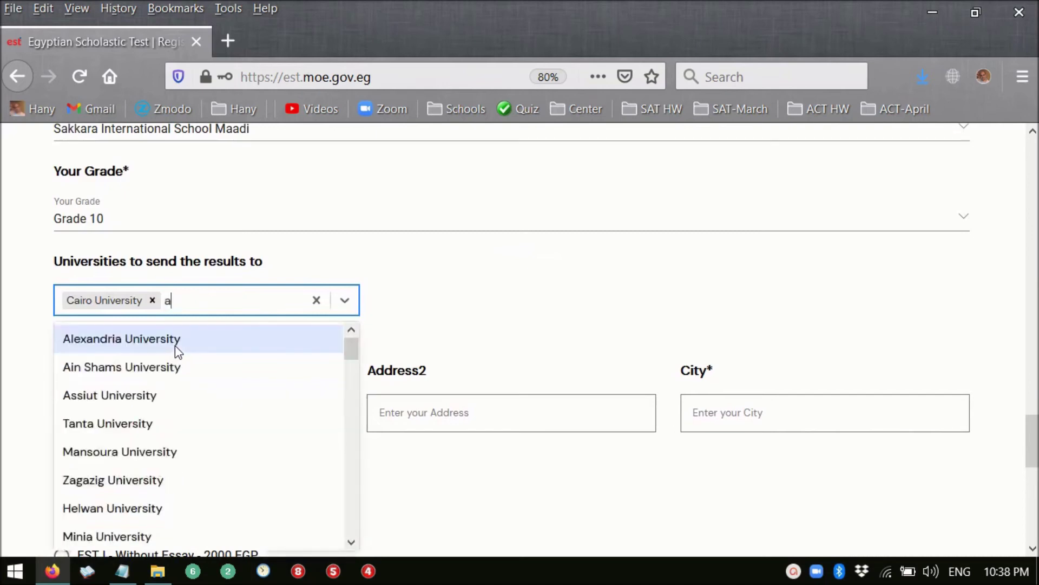
pyautogui.click(171, 366)
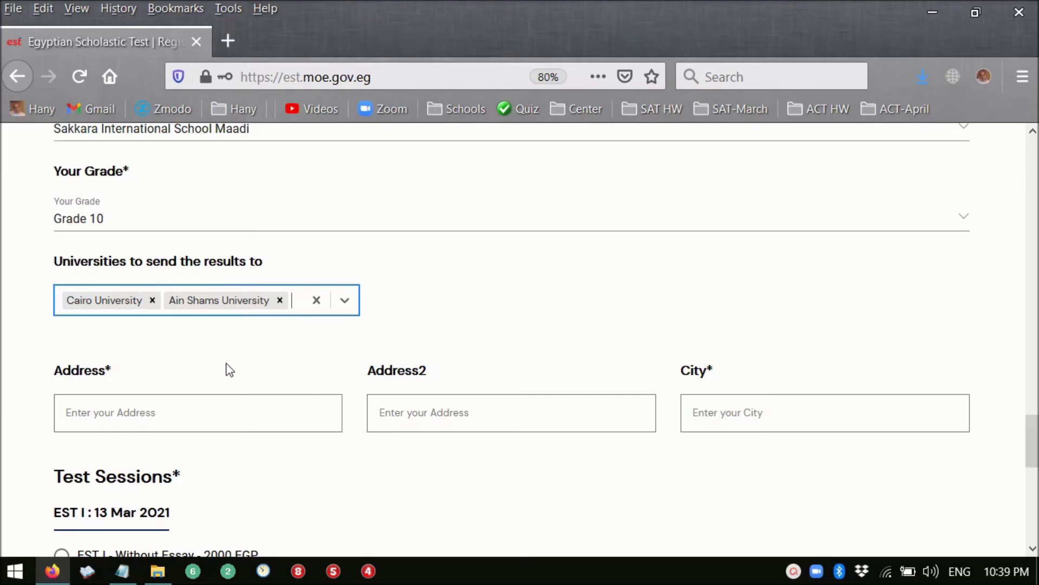
# - Add American University In Cairo and Future University in Egypt, reaching the four-university maximum
pyautogui.write('a')
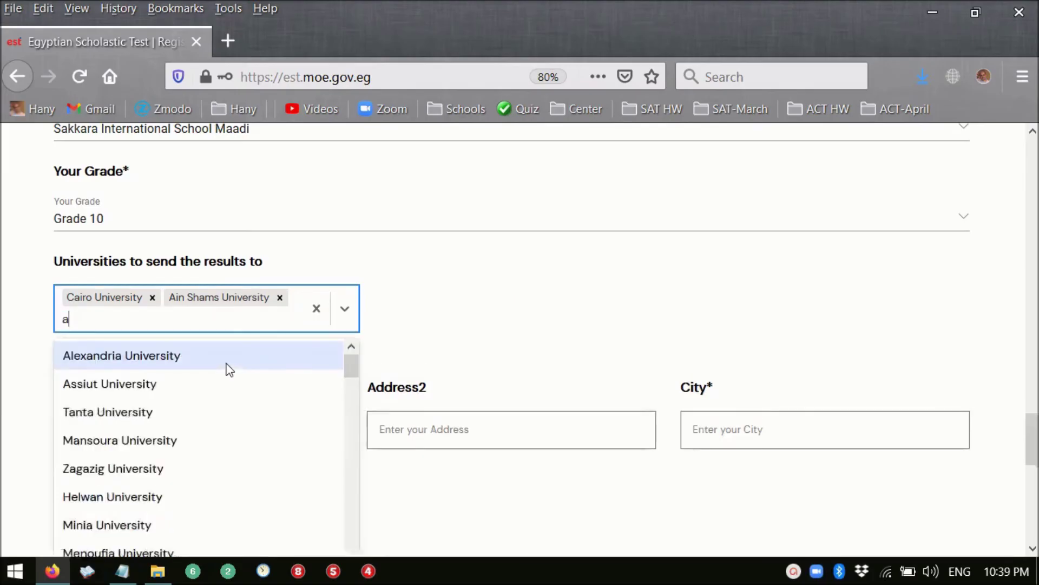
pyautogui.scroll(-2, 239, 418)
pyautogui.scroll(2, 239, 421)
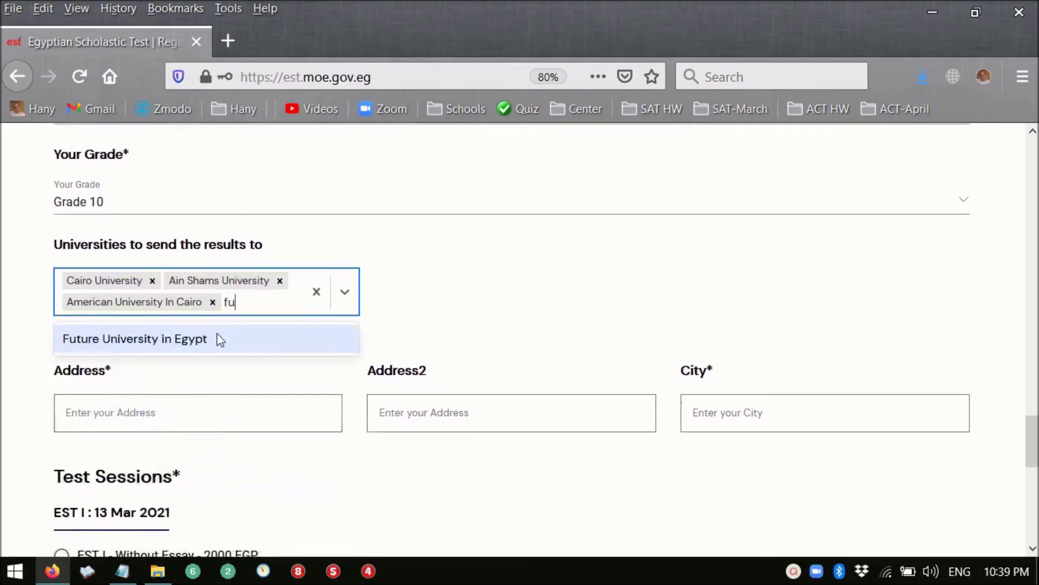
pyautogui.click(220, 339)
pyautogui.scroll(-2, 241, 367)
pyautogui.click(234, 363)
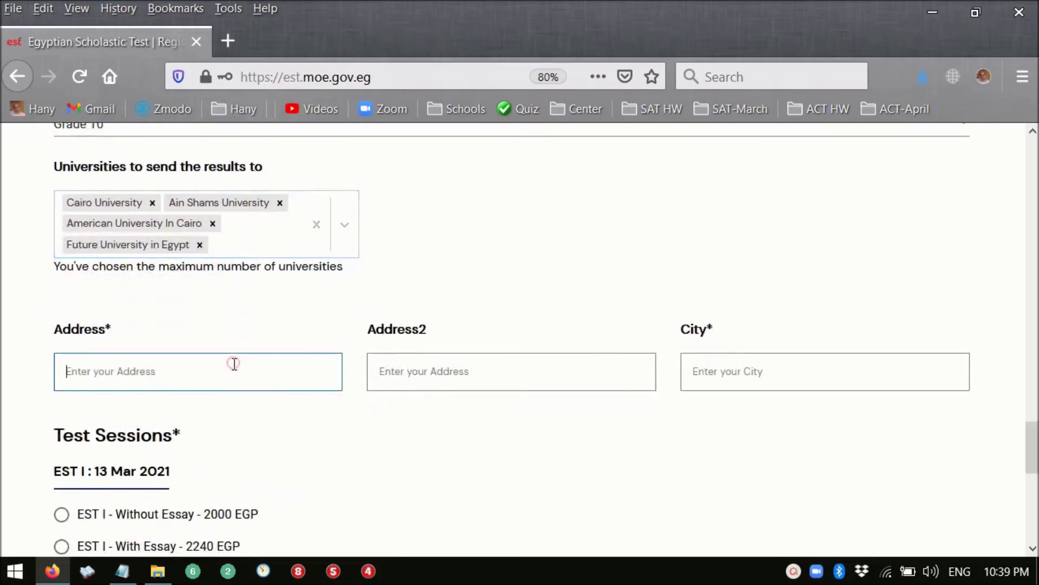
# - Enter 'Road 9' as the address and 'Cairo' as the city
pyautogui.write('Road 9')
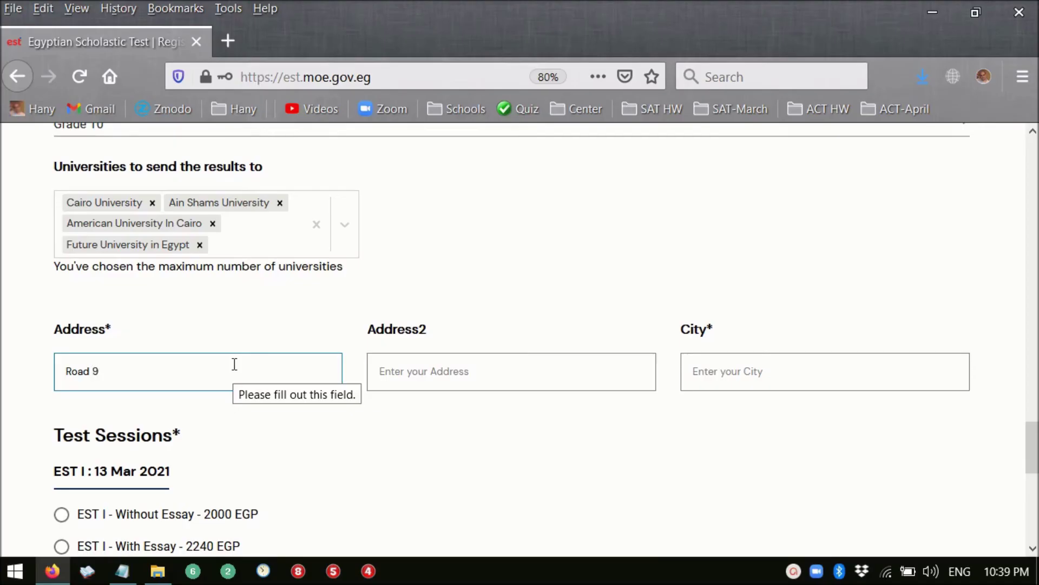
pyautogui.scroll(-2, 547, 465)
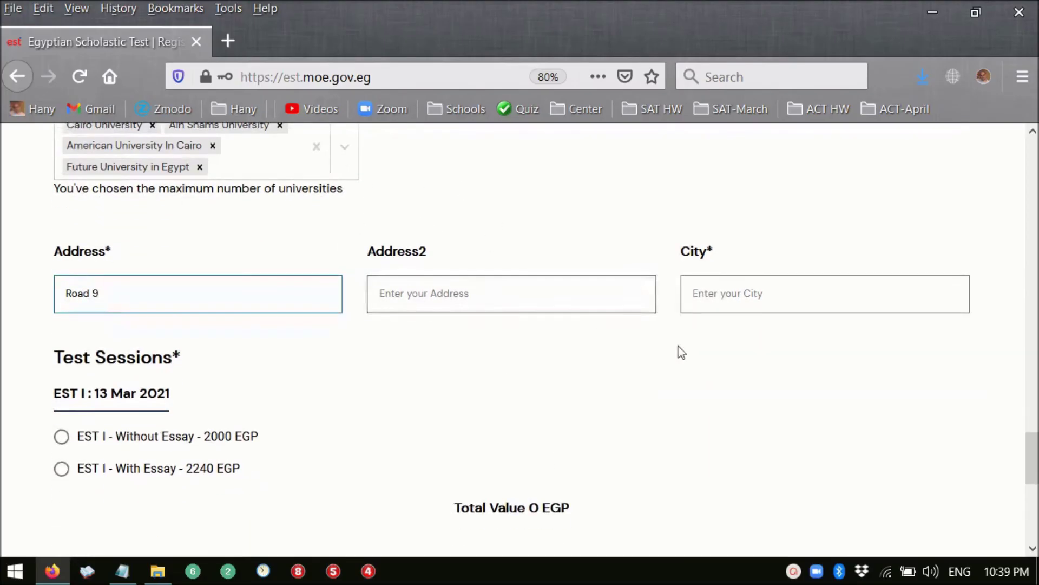
pyautogui.click(782, 285)
pyautogui.write('Cairo')
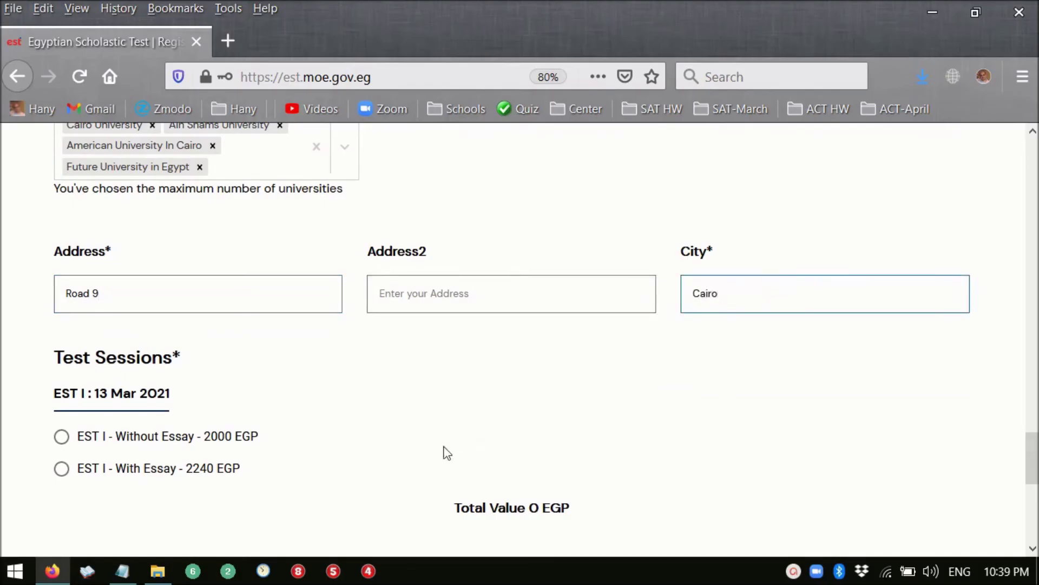
pyautogui.scroll(-2, 428, 379)
pyautogui.scroll(-2, 173, 336)
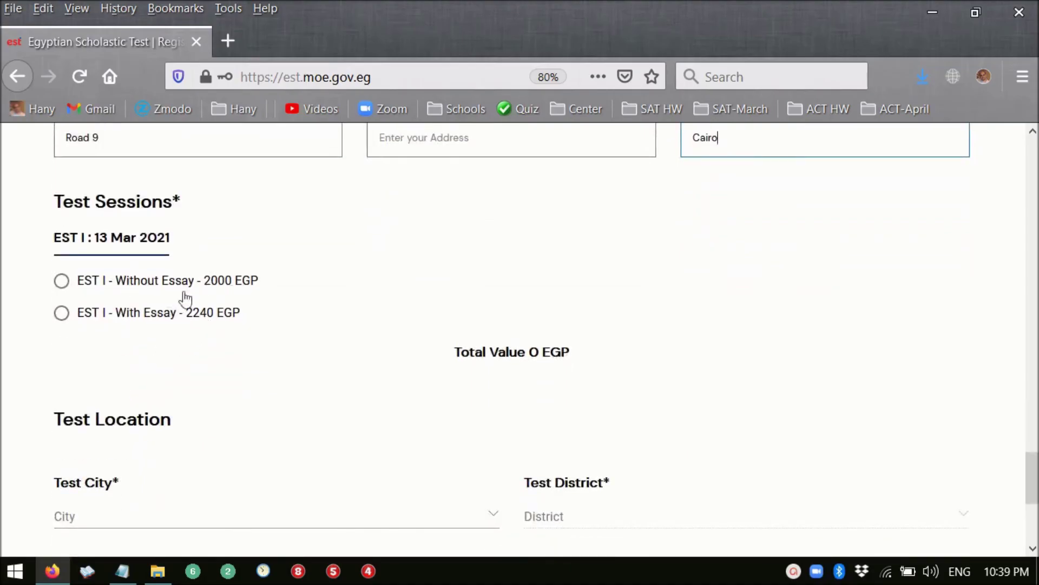
# - Choose EST I Without Essay (2000 EGP), with test city Cairo and test district المعادى
pyautogui.click(62, 283)
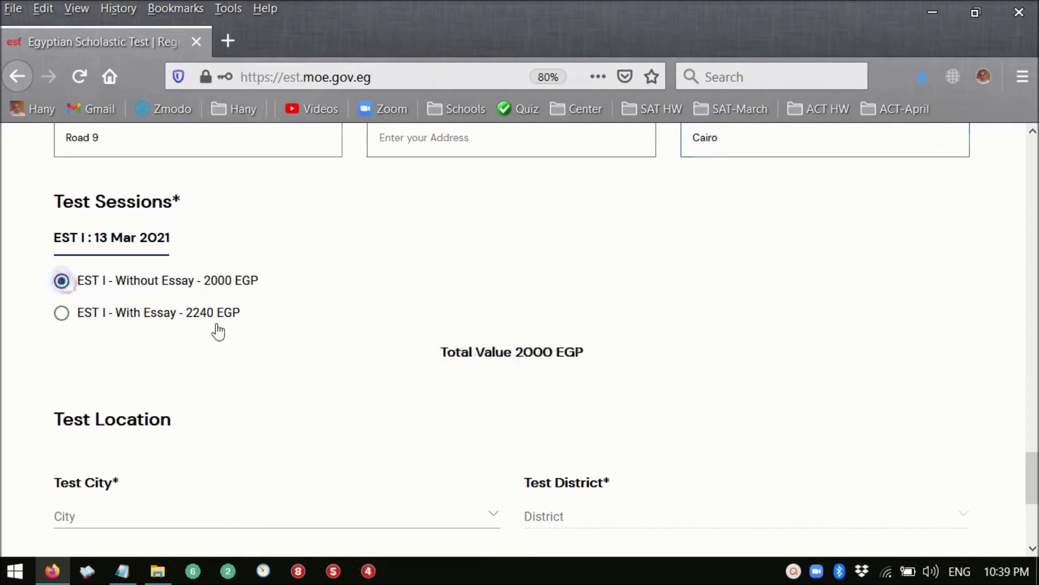
pyautogui.scroll(-3, 324, 369)
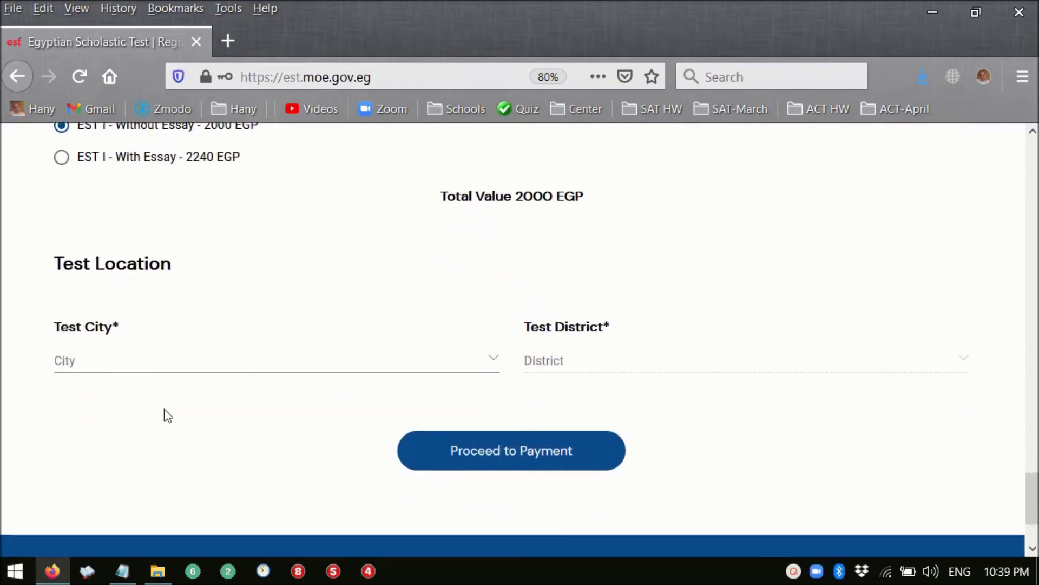
pyautogui.click(163, 362)
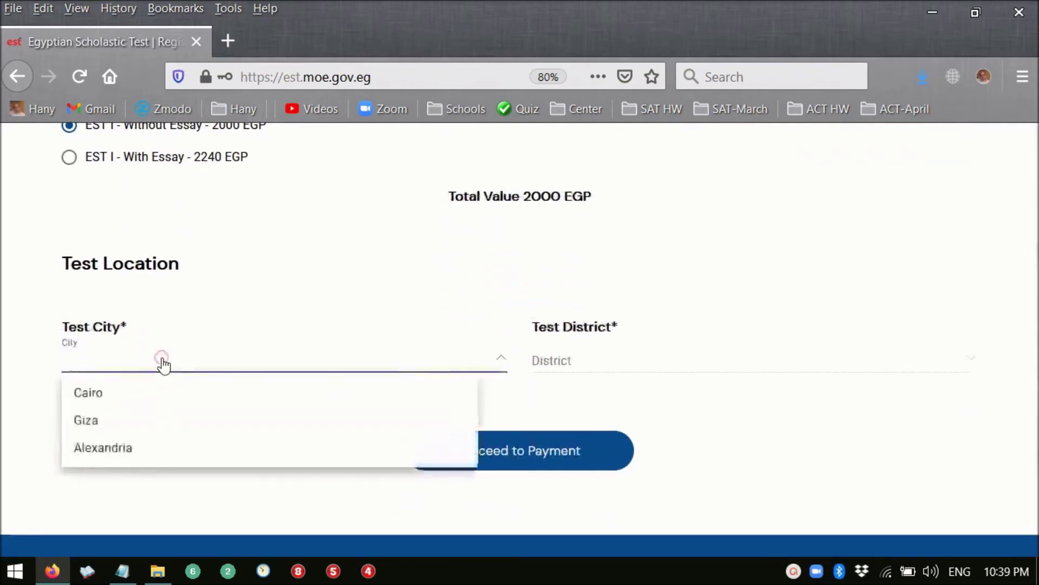
pyautogui.click(149, 403)
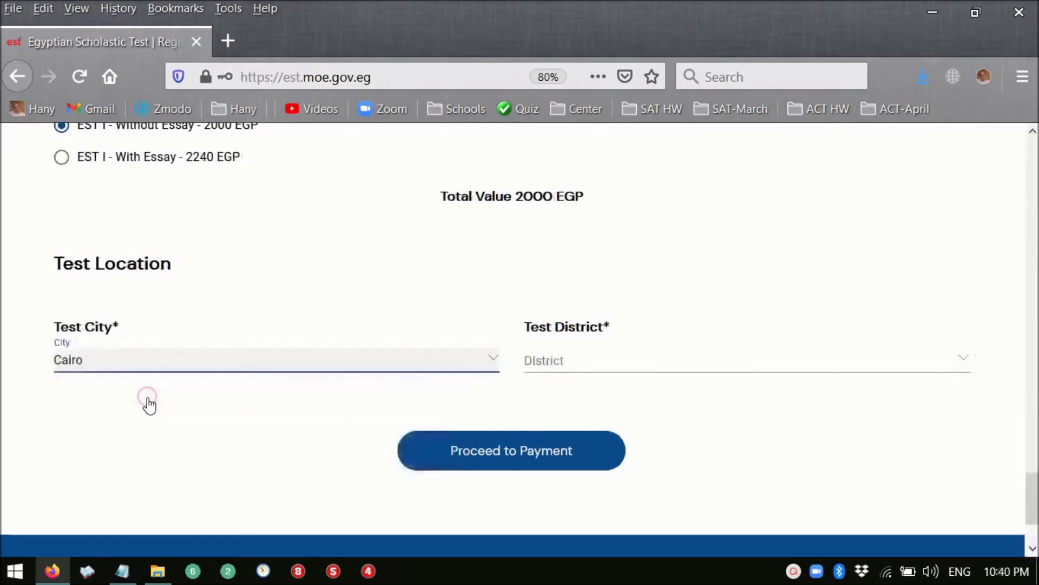
pyautogui.click(643, 363)
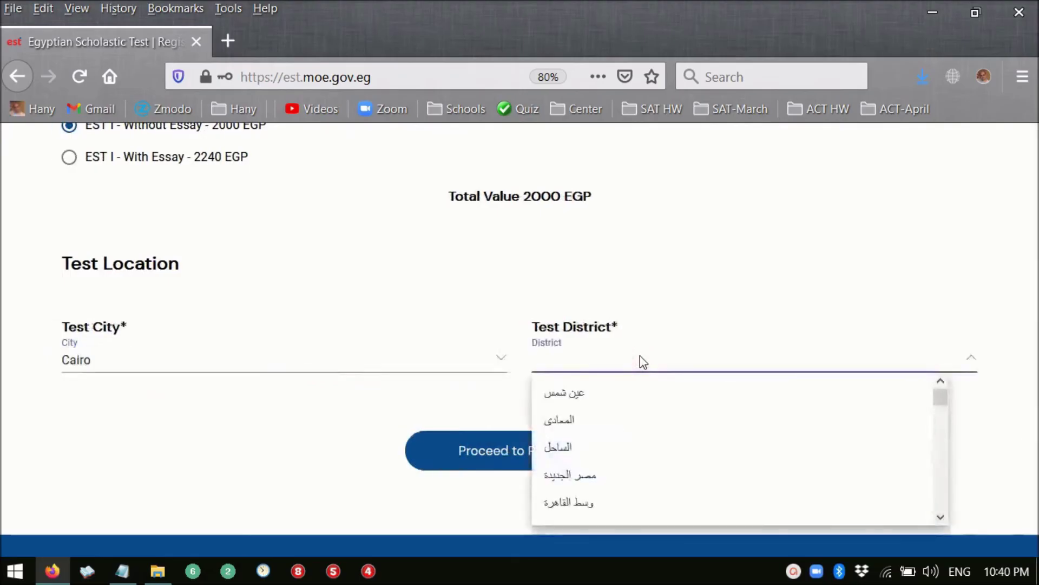
pyautogui.click(612, 421)
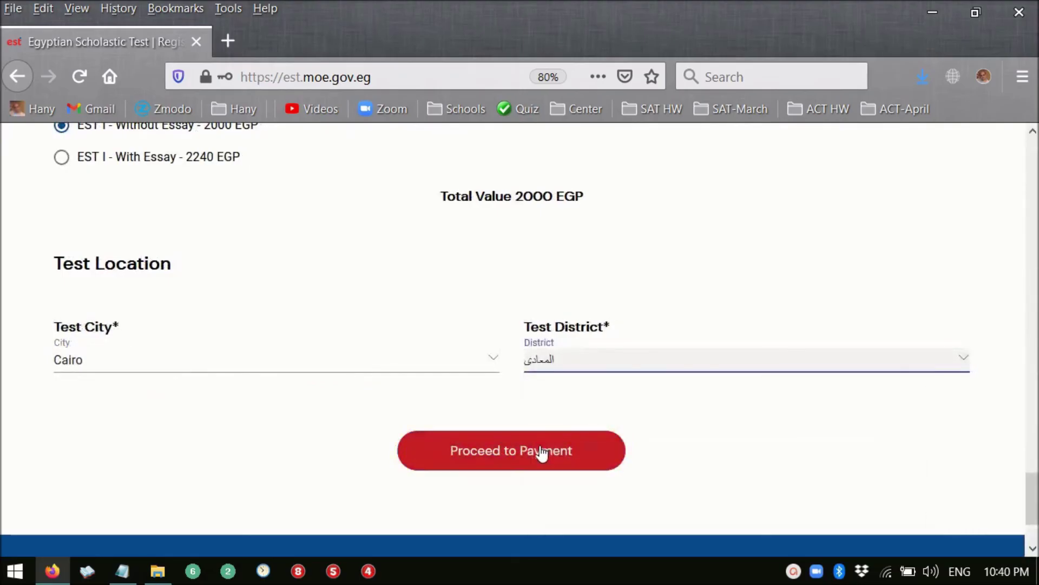
# - Submit the registration and scroll the Banque Misr checkout down to the EGP 2,000.00 Pay now button
pyautogui.click(420, 245)
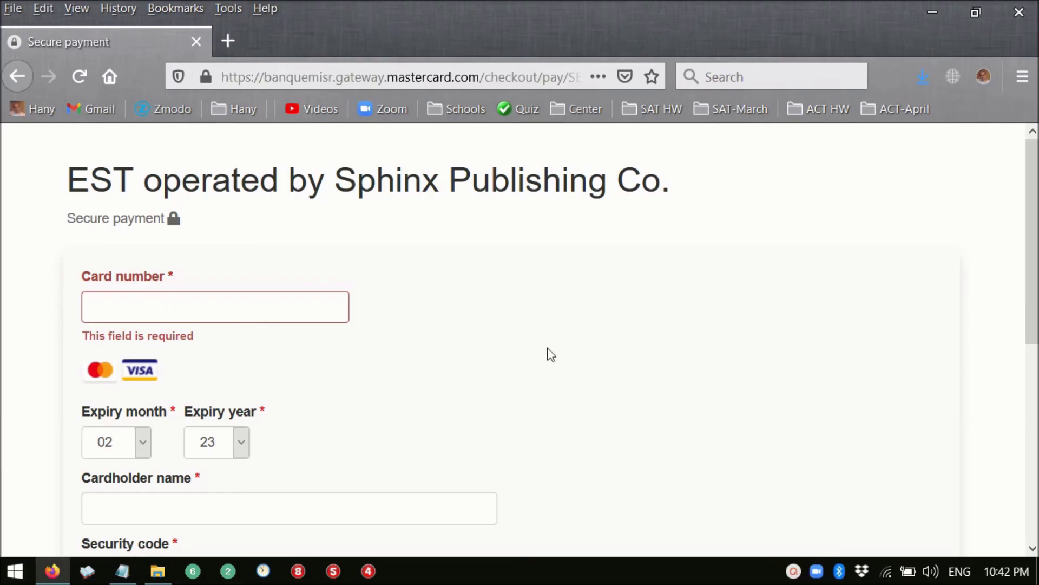
pyautogui.scroll(-2, 549, 354)
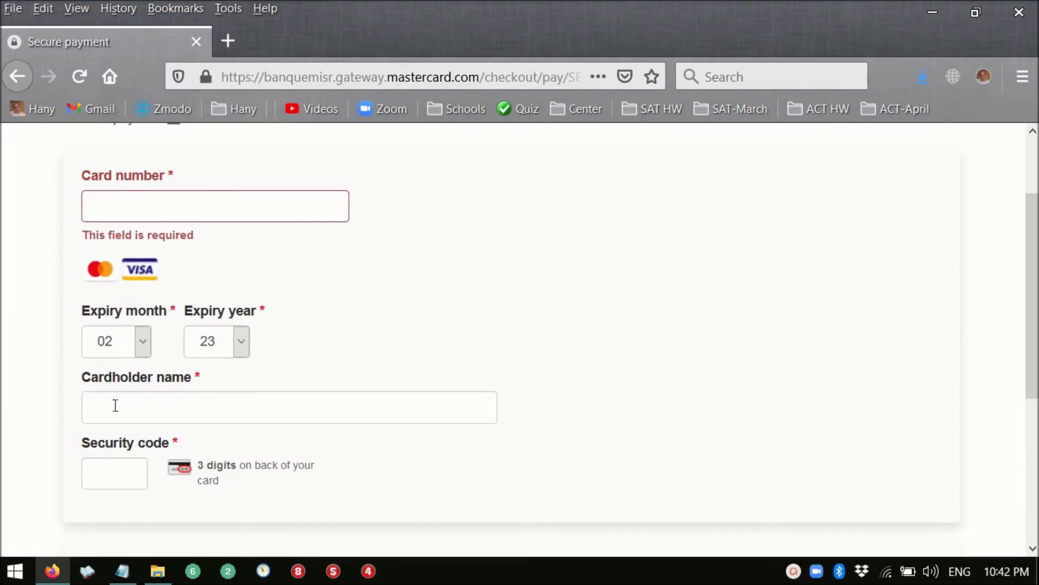
pyautogui.scroll(-2, 312, 417)
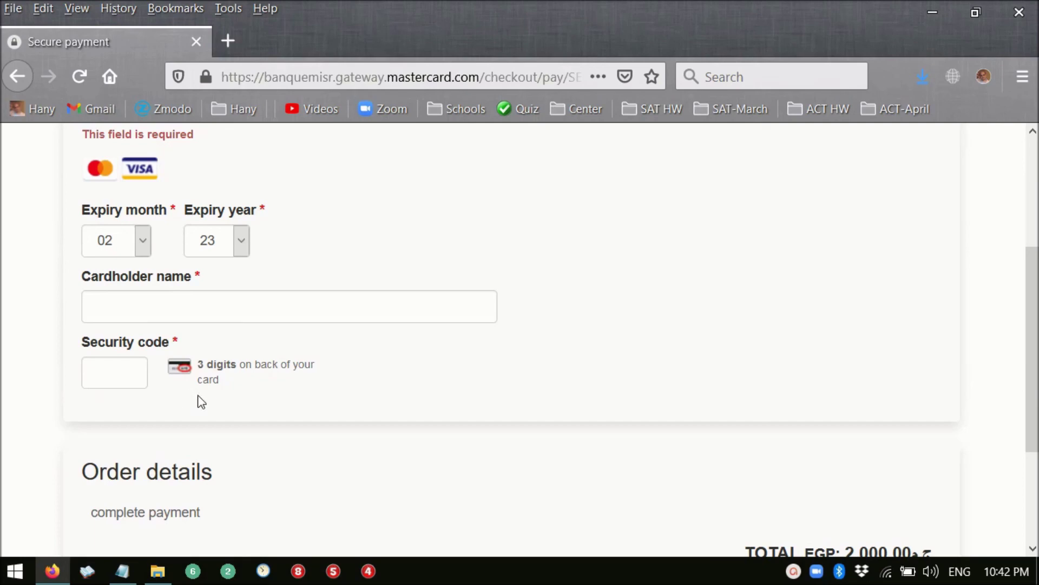
pyautogui.scroll(-2, 203, 401)
pyautogui.scroll(-1, 411, 394)
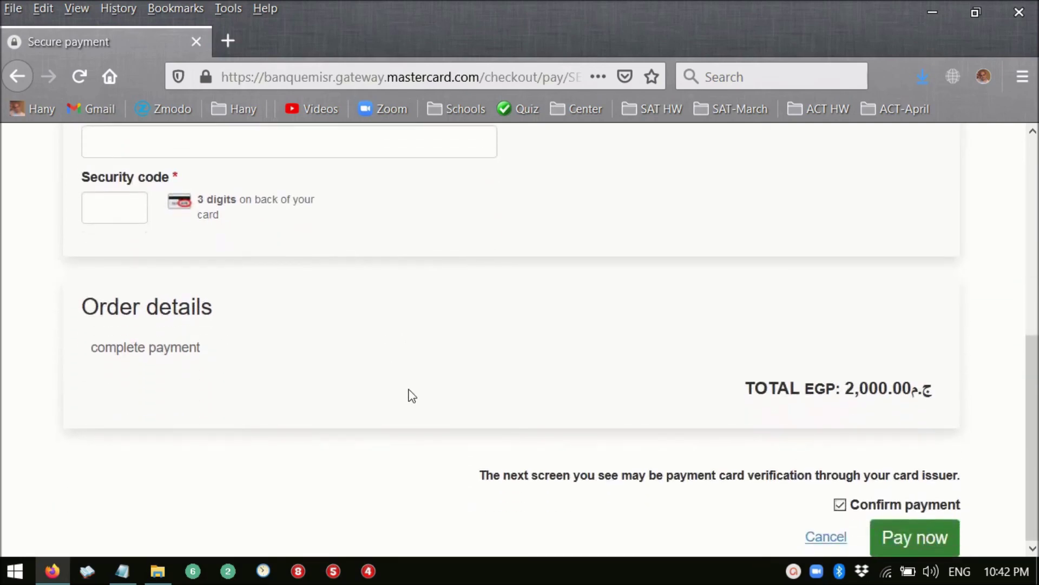